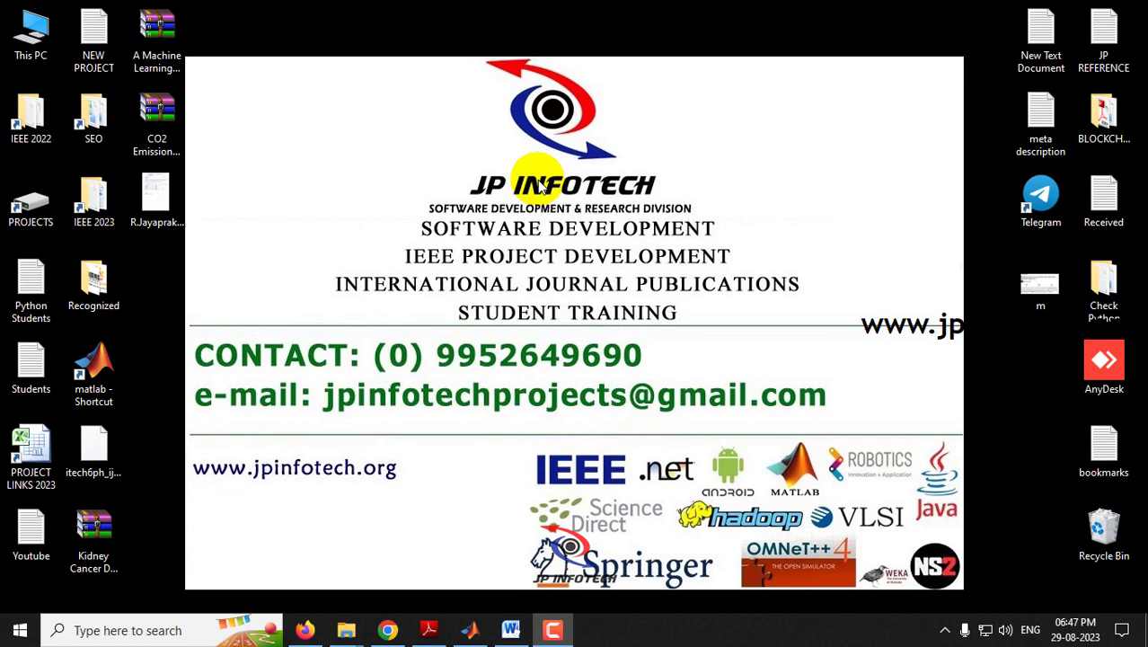
Bring up the JP INFOTECH site in Chrome after highlighting the Word report's title
left_click(387, 630)
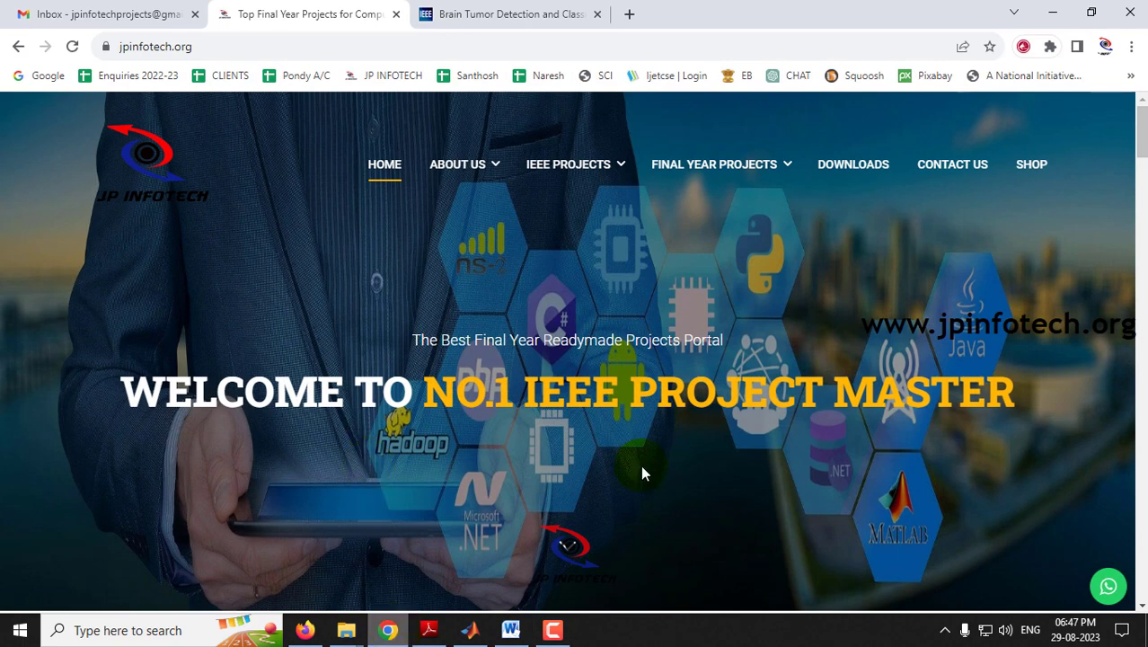
left_click(511, 630)
left_click_drag(314, 220, 620, 262)
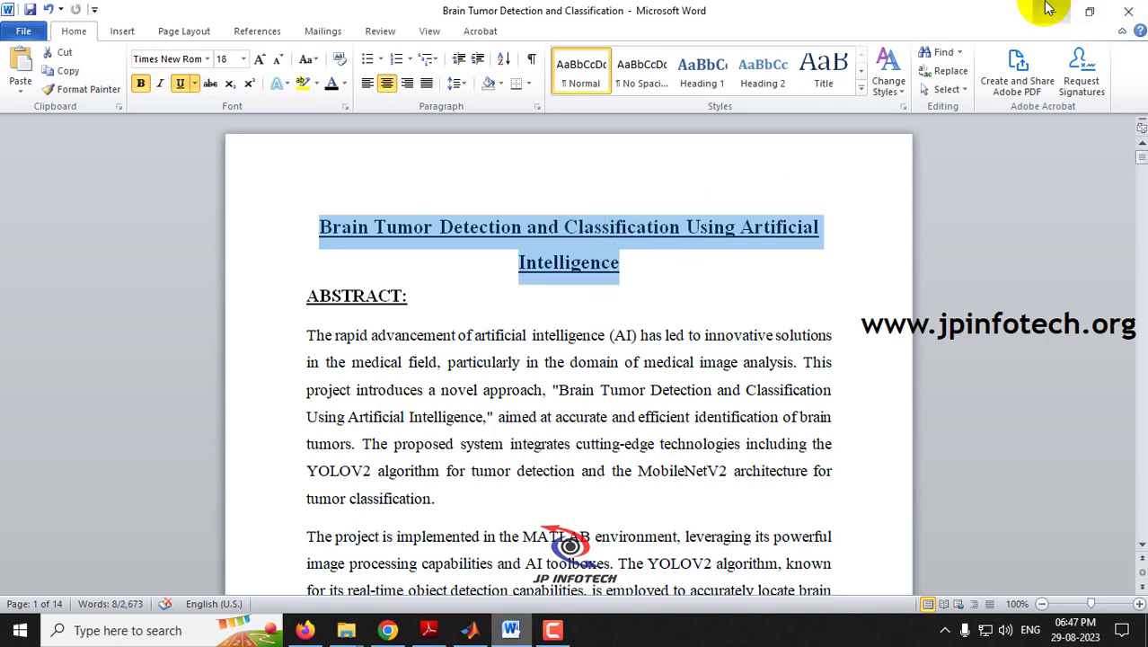
left_click(1052, 11)
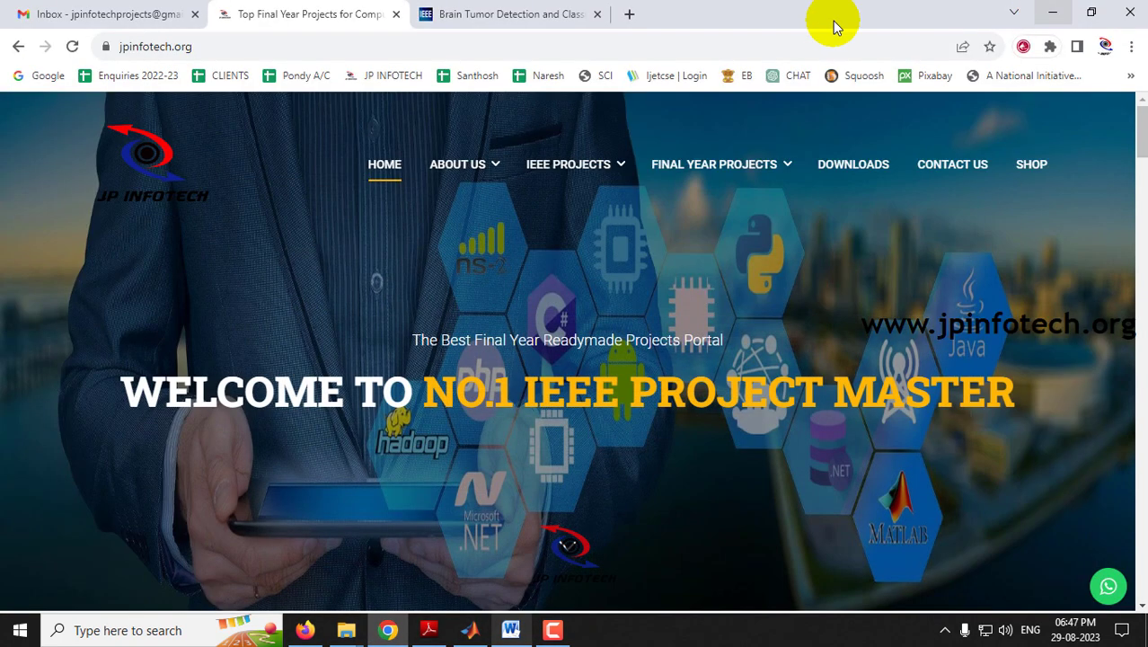
Review the IEEE Xplore article page, highlighting its title, then minimize Chrome
left_click(540, 9)
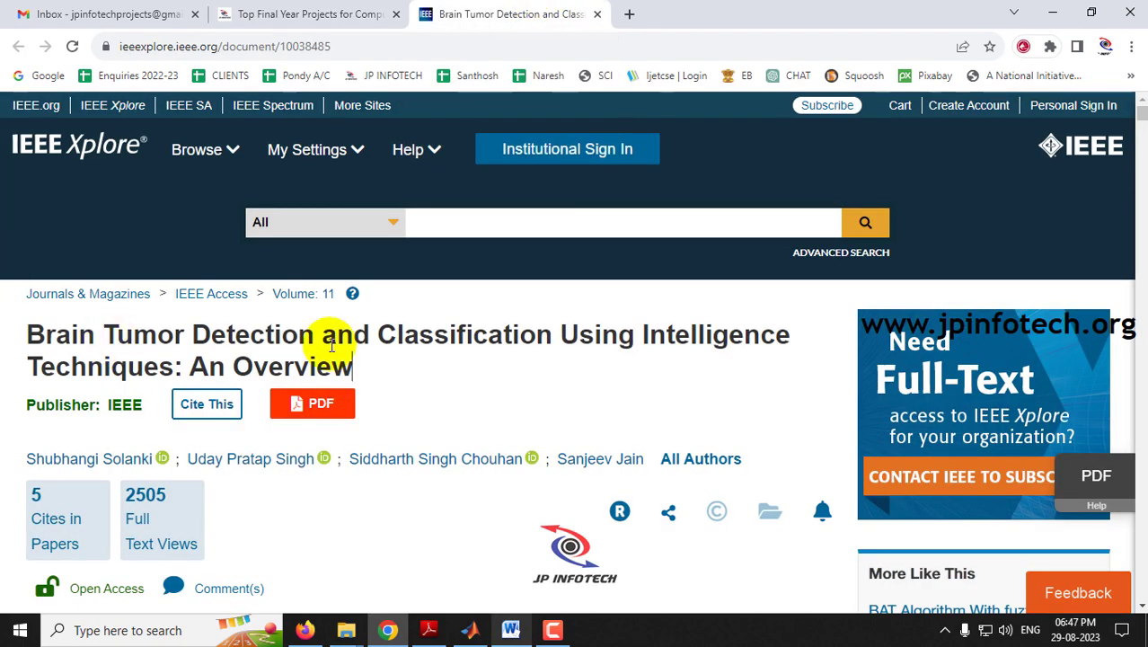
left_click(512, 354)
scroll(512, 356, "down", 1)
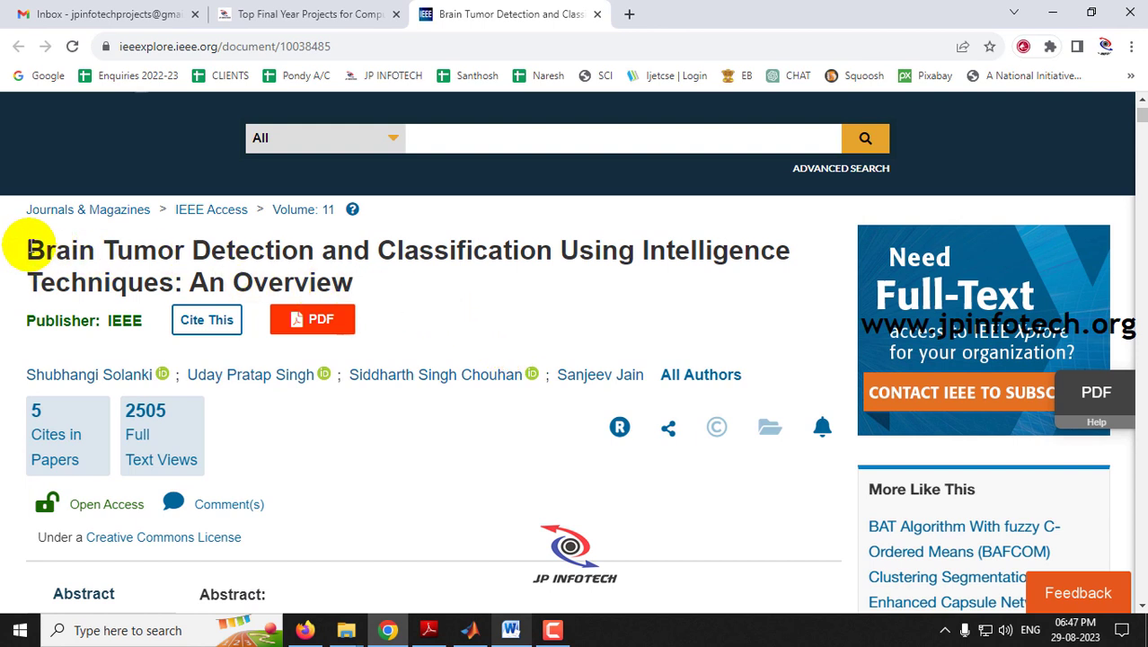
left_click_drag(20, 249, 358, 287)
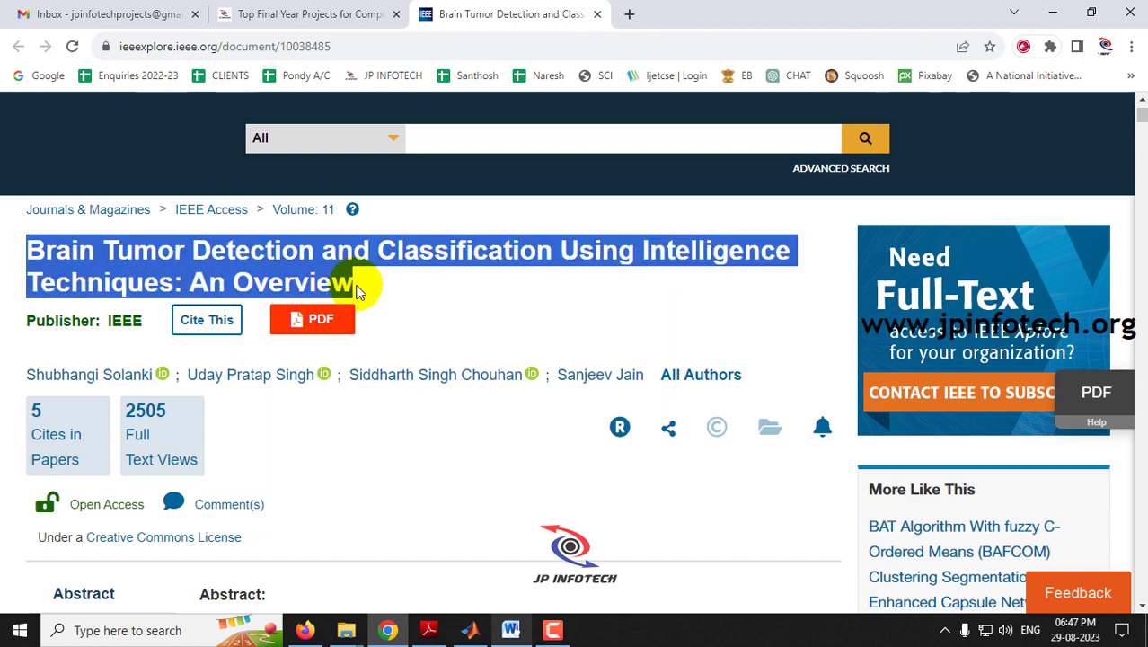
scroll(415, 396, "down", 12)
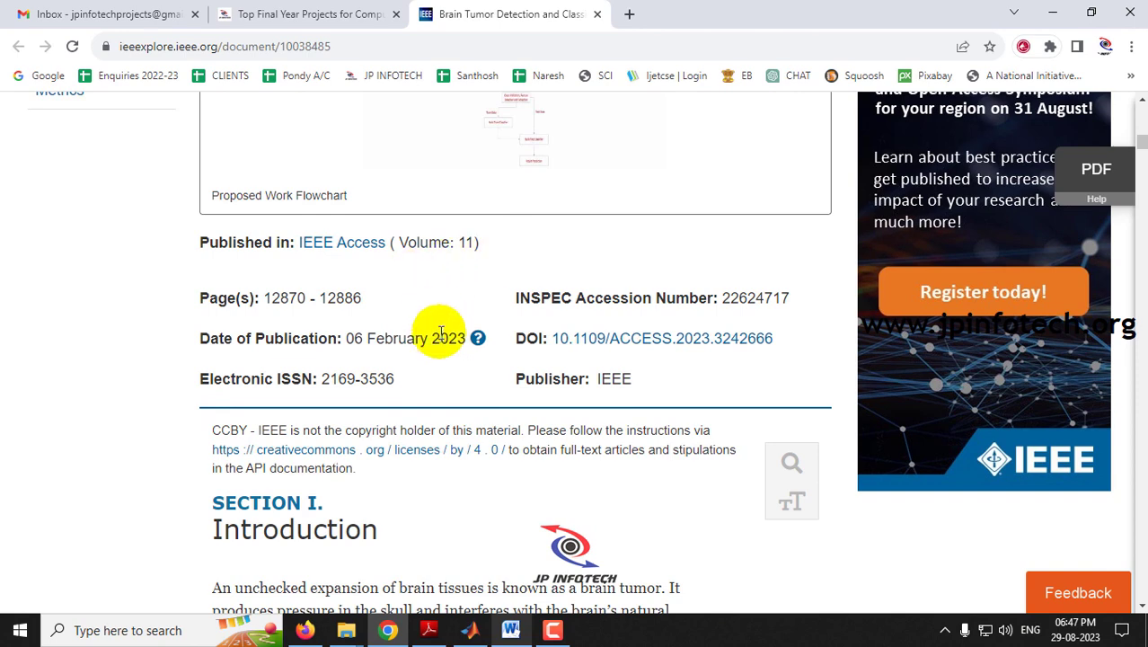
left_click_drag(1139, 142, 1140, 111)
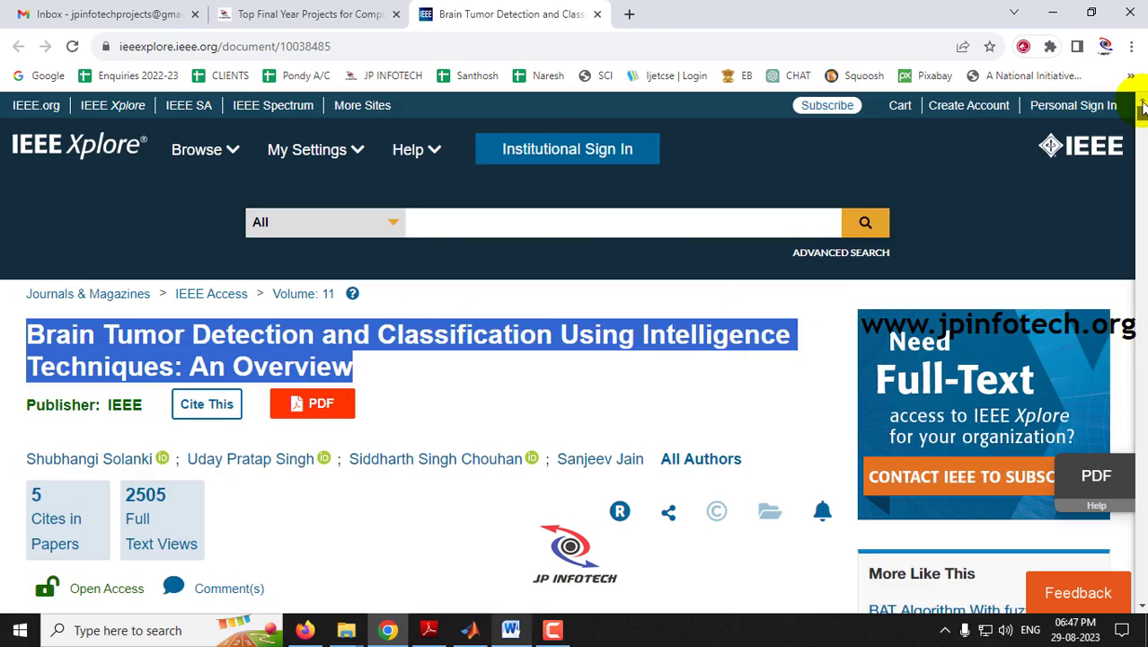
left_click(1055, 11)
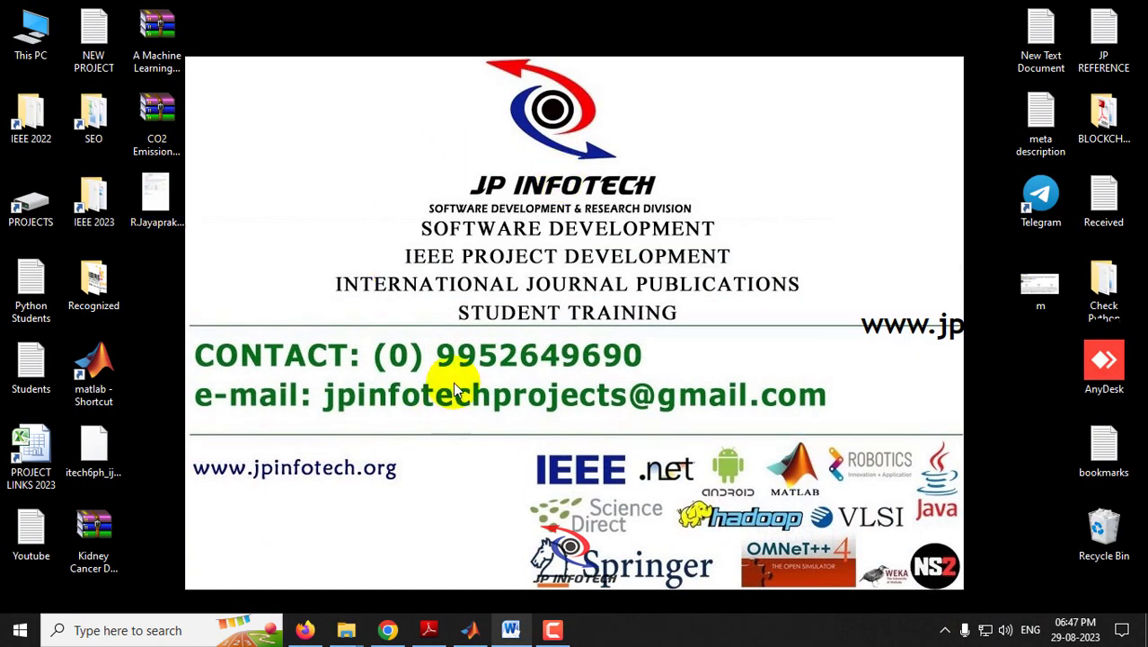
Read Brain Tumor Detection and Classification.pdf from abstract to introduction, then show the desktop
left_click(431, 630)
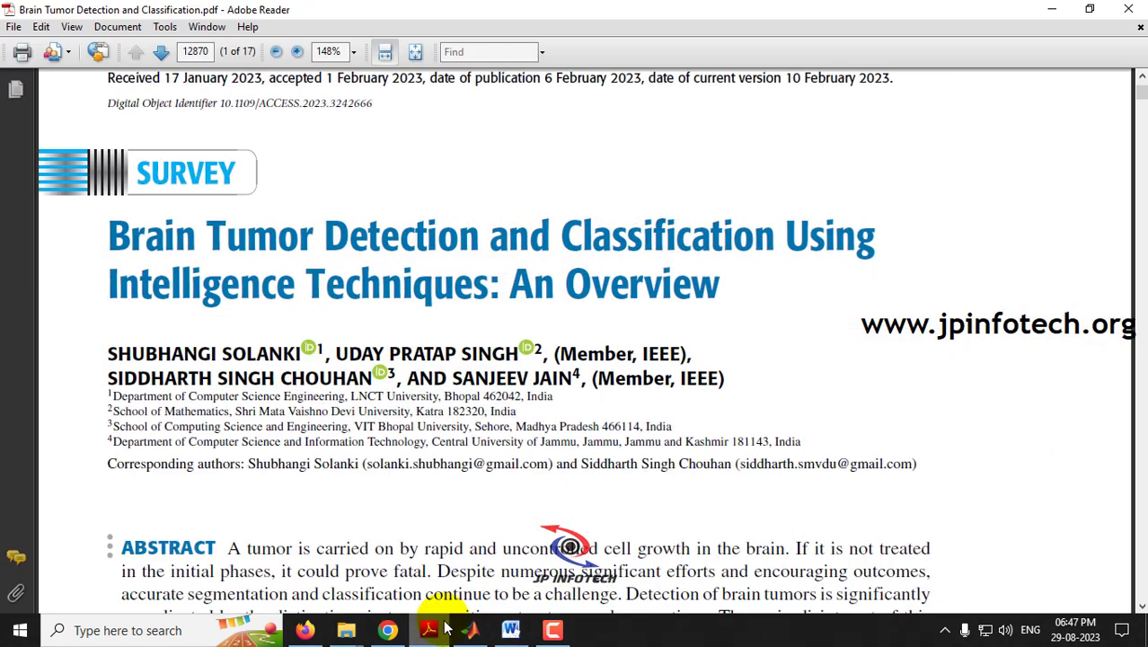
scroll(583, 405, "down", 5)
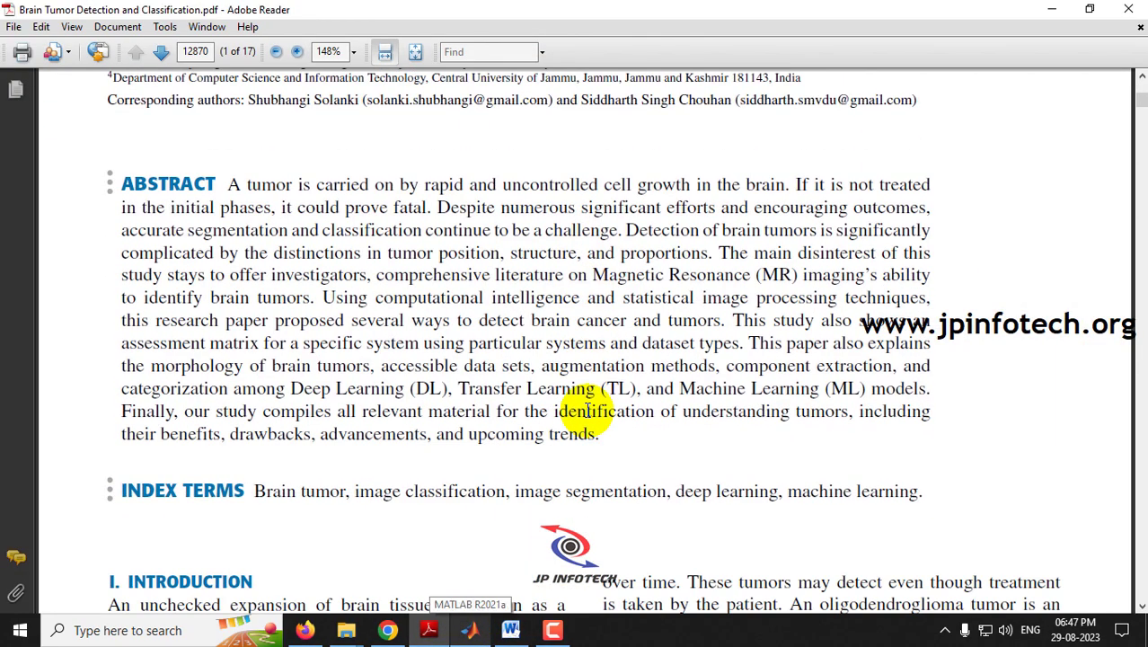
scroll(586, 409, "down", 3)
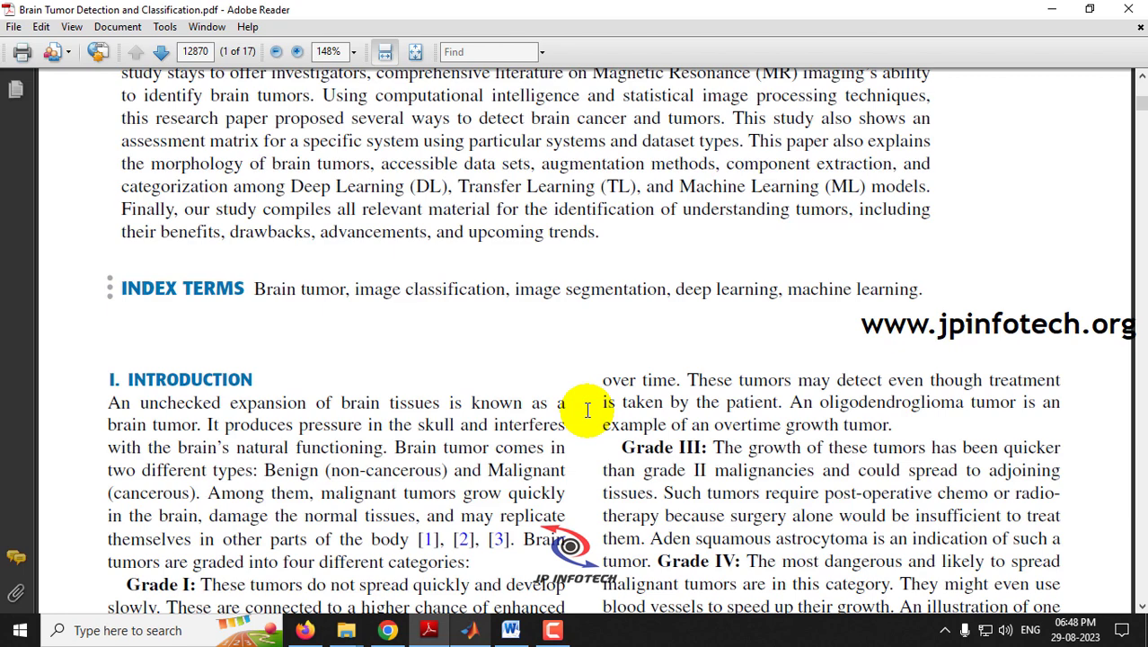
key("super+d")
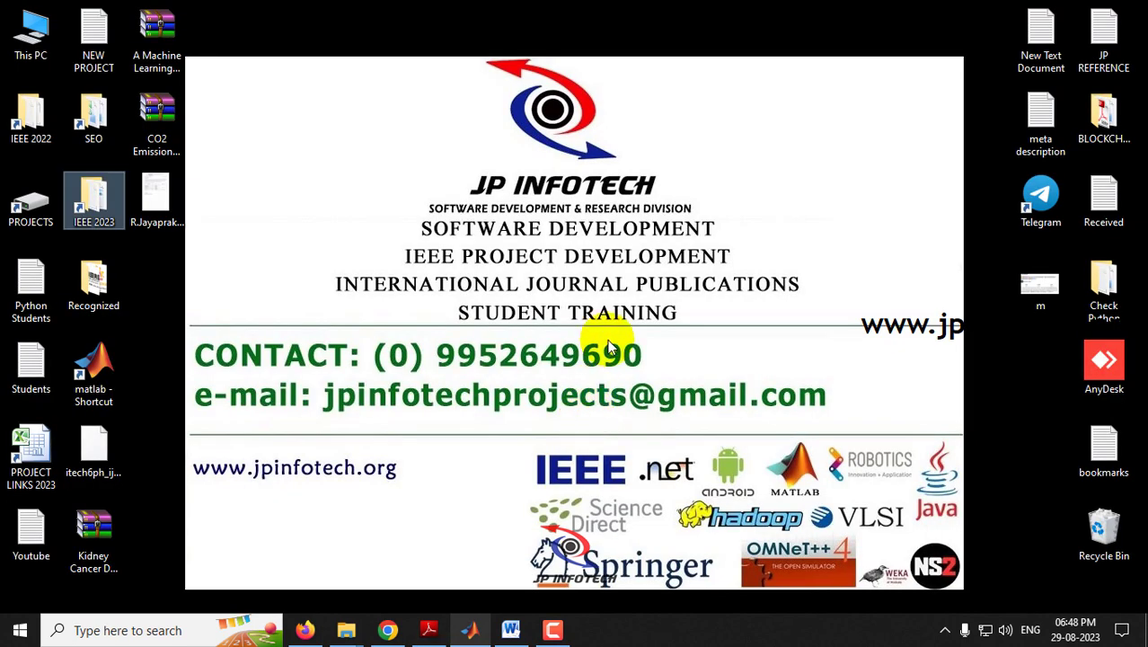
Restore the Word report to its title and abstract
left_click(511, 629)
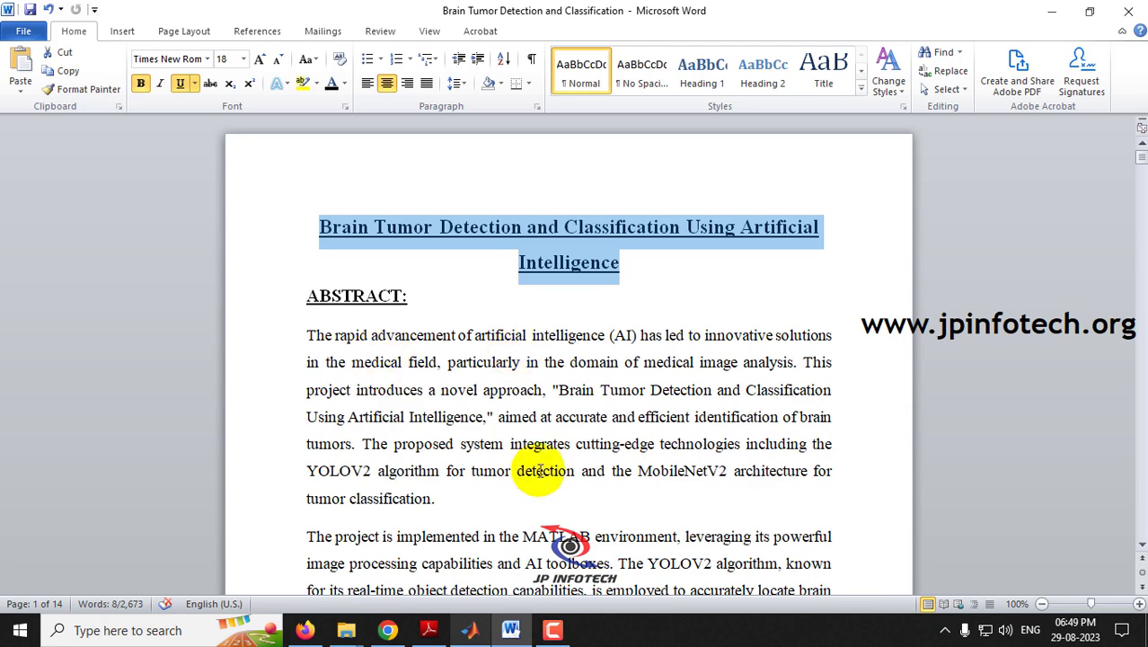
scroll(660, 480, "down", 3)
scroll(654, 475, "up", 3)
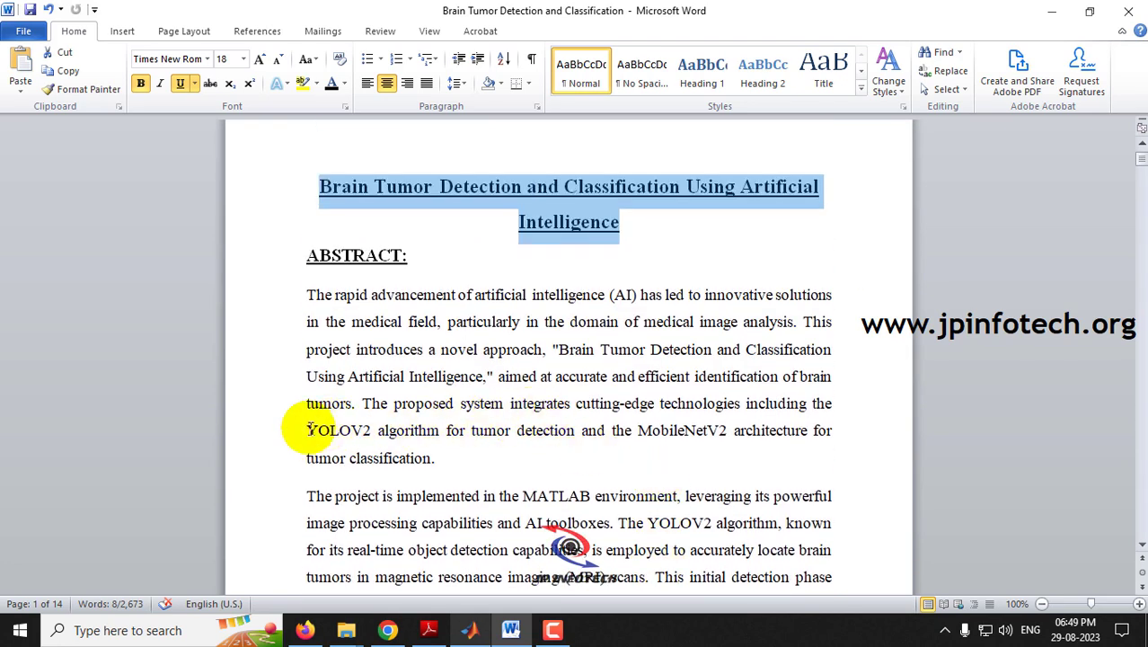
left_click_drag(307, 430, 406, 434)
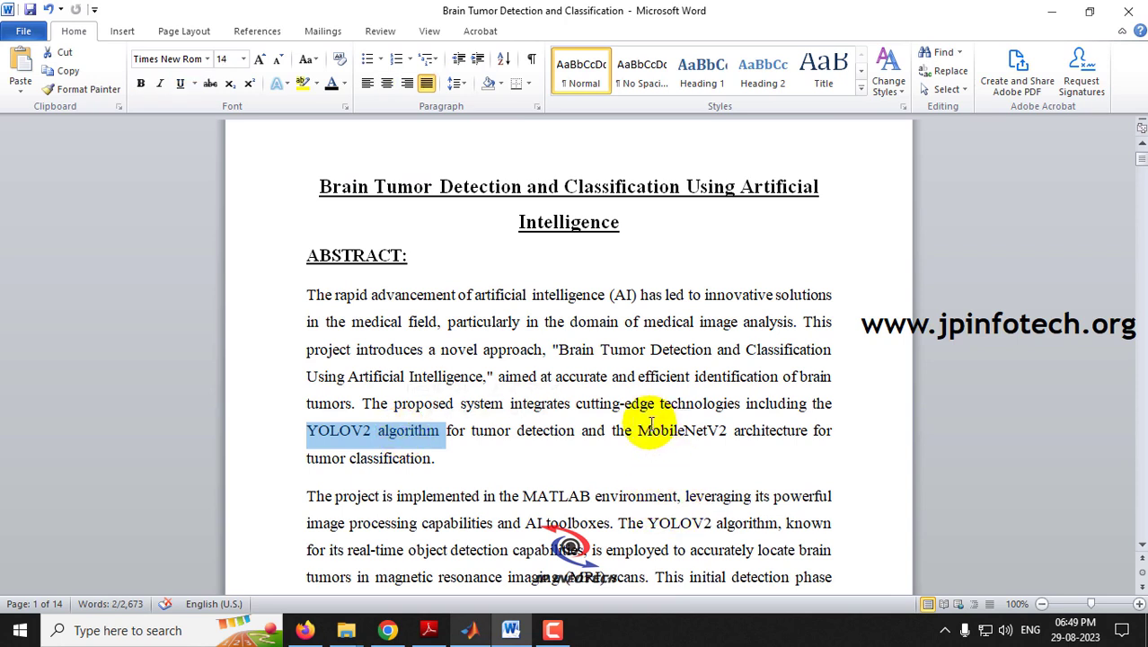
left_click_drag(637, 430, 771, 431)
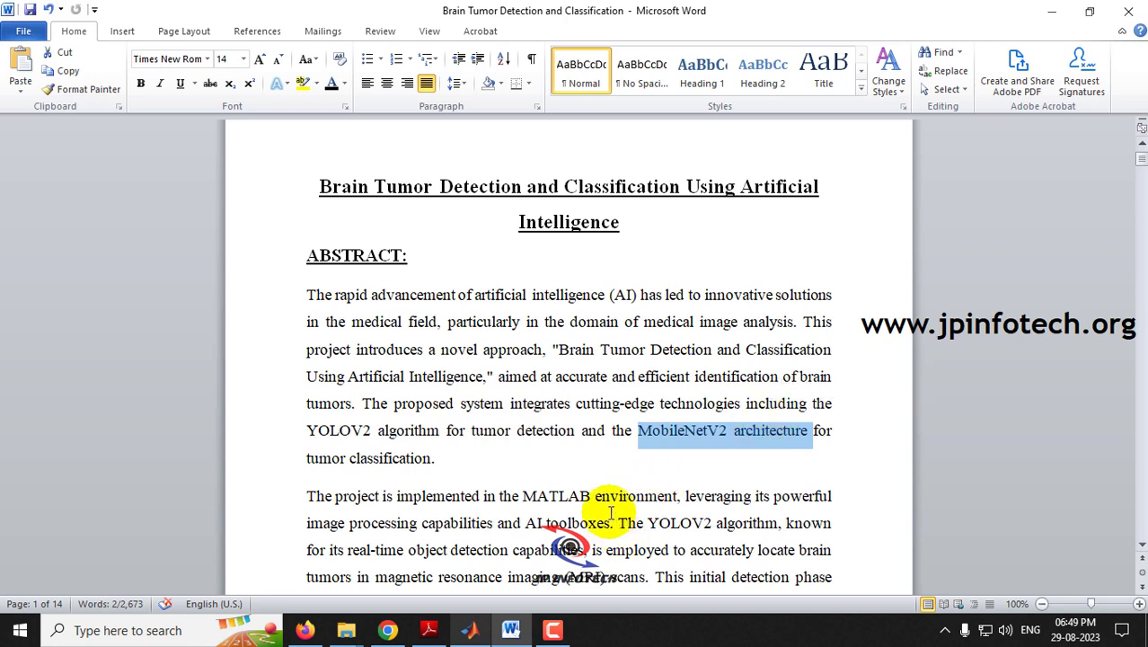
left_click_drag(501, 495, 591, 496)
scroll(782, 526, "down", 1)
scroll(782, 525, "down", 4)
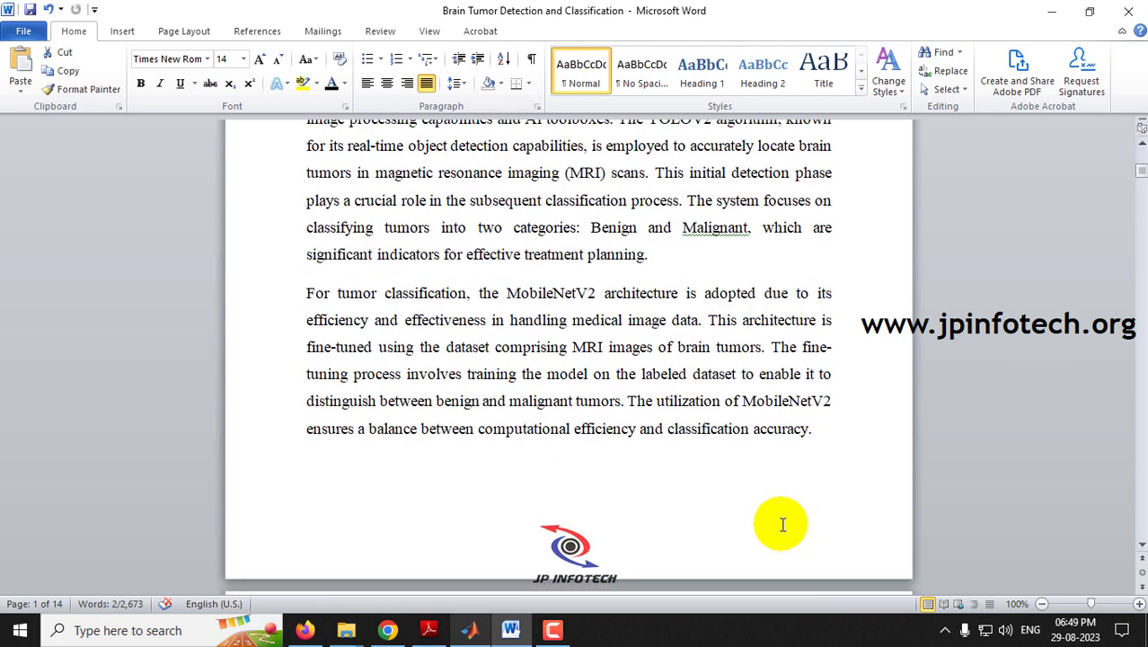
left_click(619, 252)
left_click(591, 227)
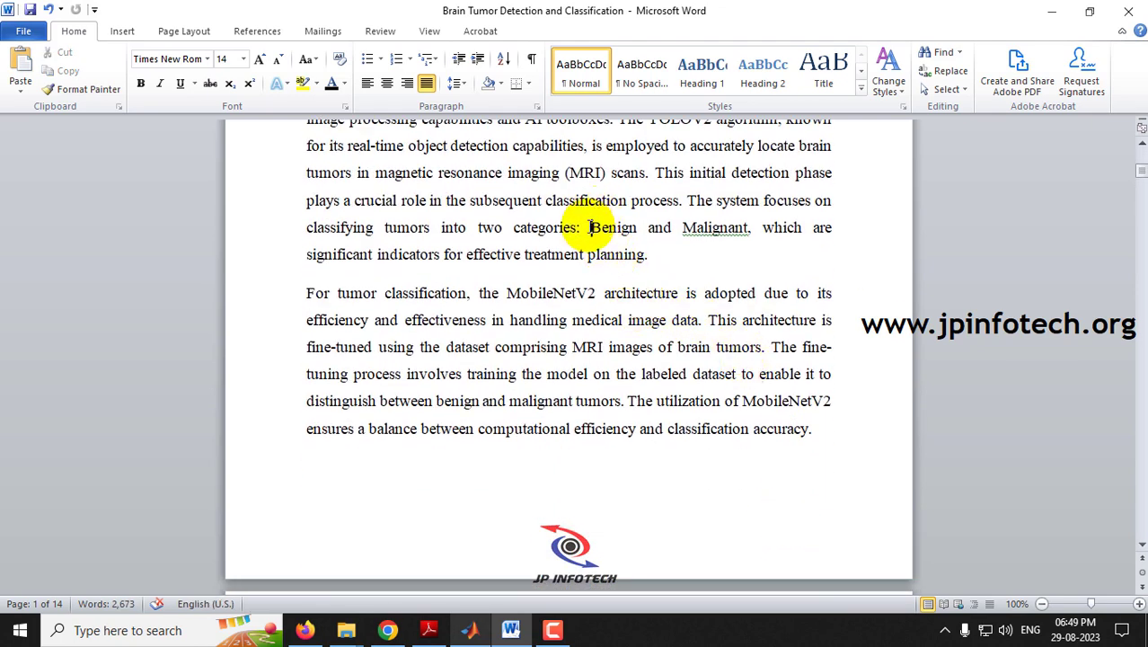
left_click_drag(590, 227, 739, 232)
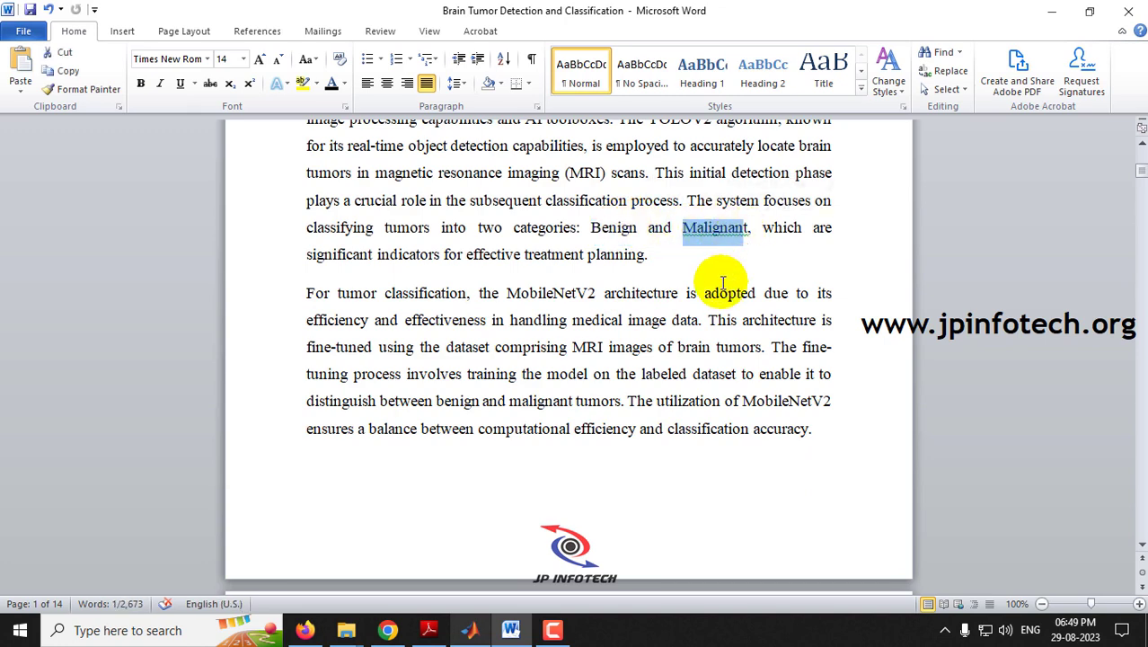
scroll(723, 283, "down", 3)
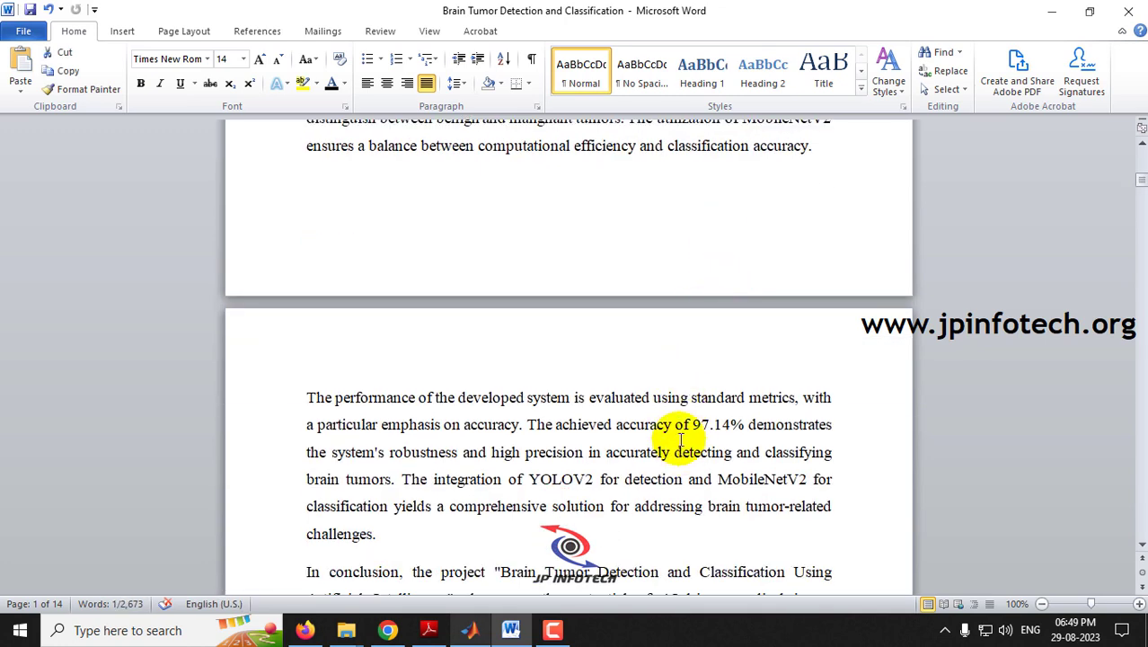
left_click_drag(693, 423, 741, 419)
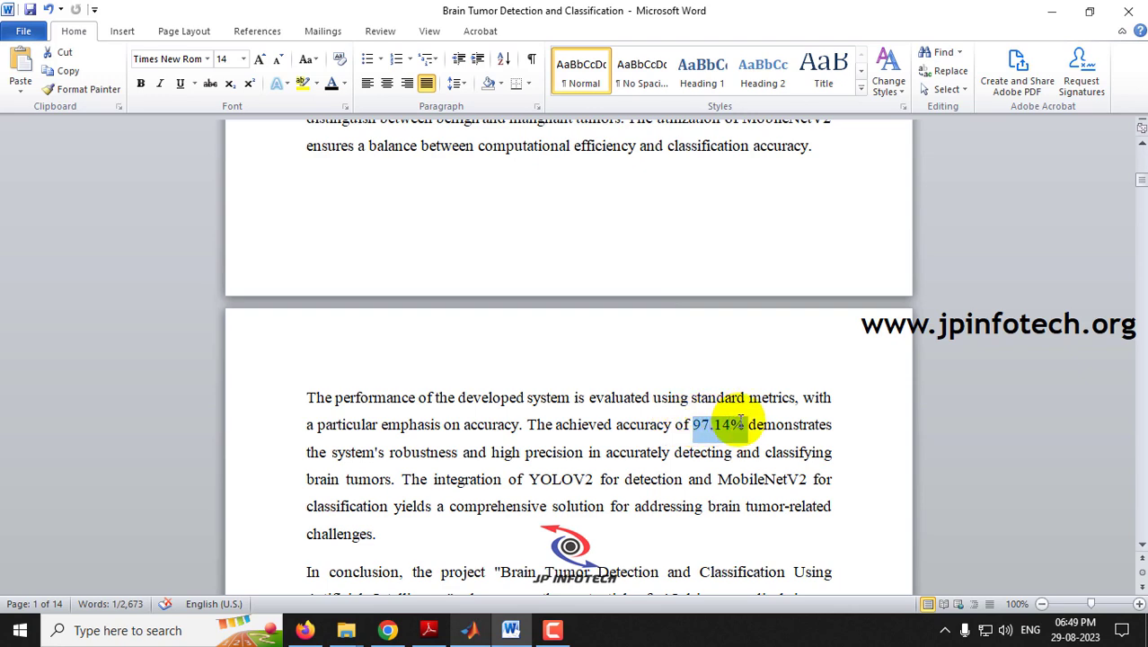
scroll(602, 485, "up", 9)
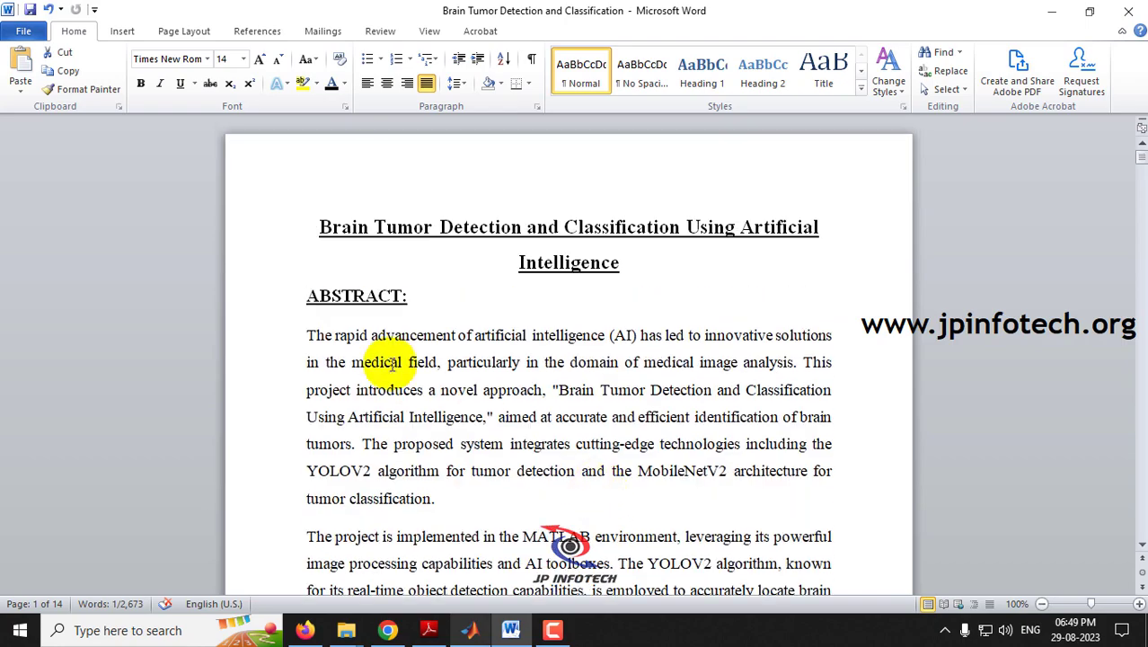
left_click(284, 301)
left_click(374, 416)
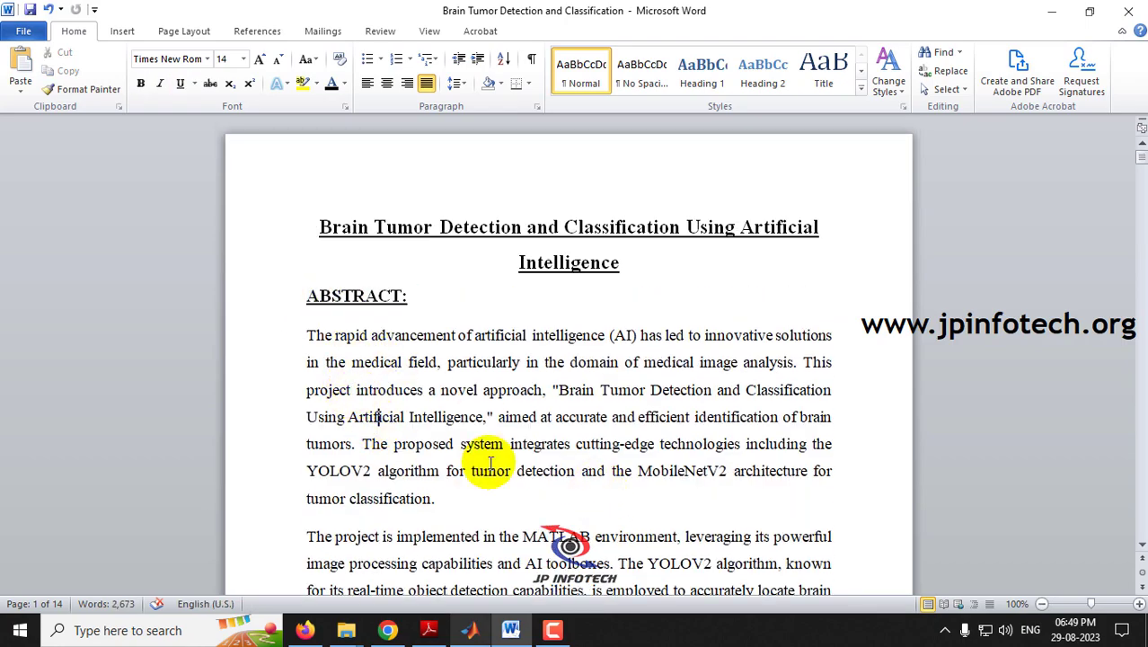
Skim the survey PDF's pages in Adobe Reader and return to page 1 of 17
left_click(431, 630)
scroll(1129, 152, "down", 2)
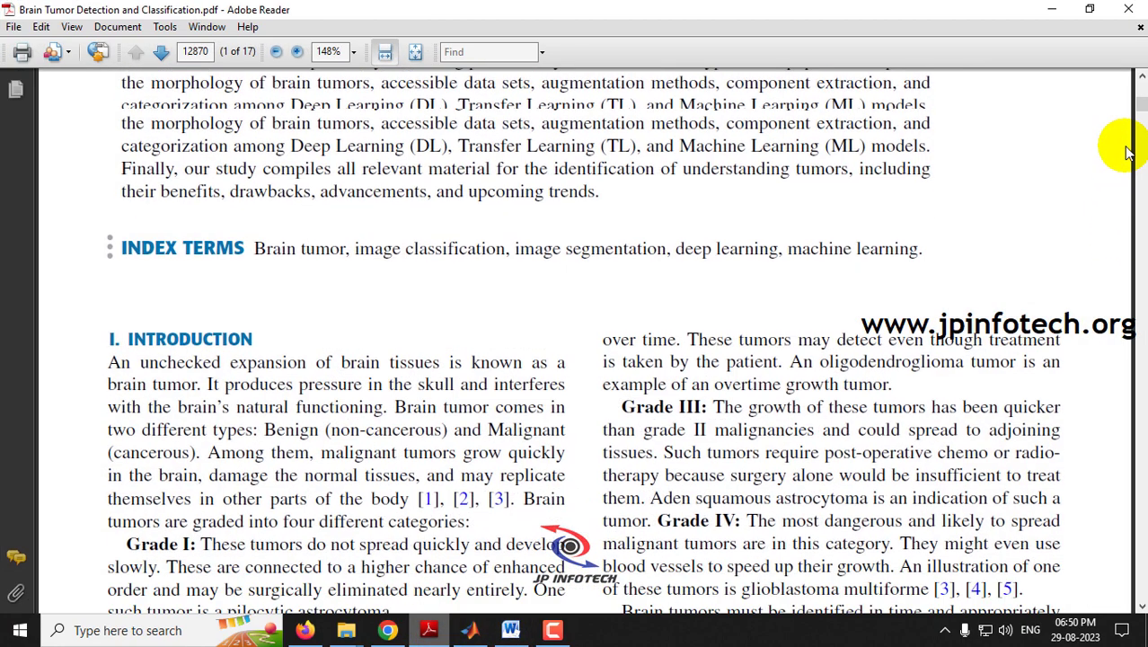
scroll(1128, 153, "up", 7)
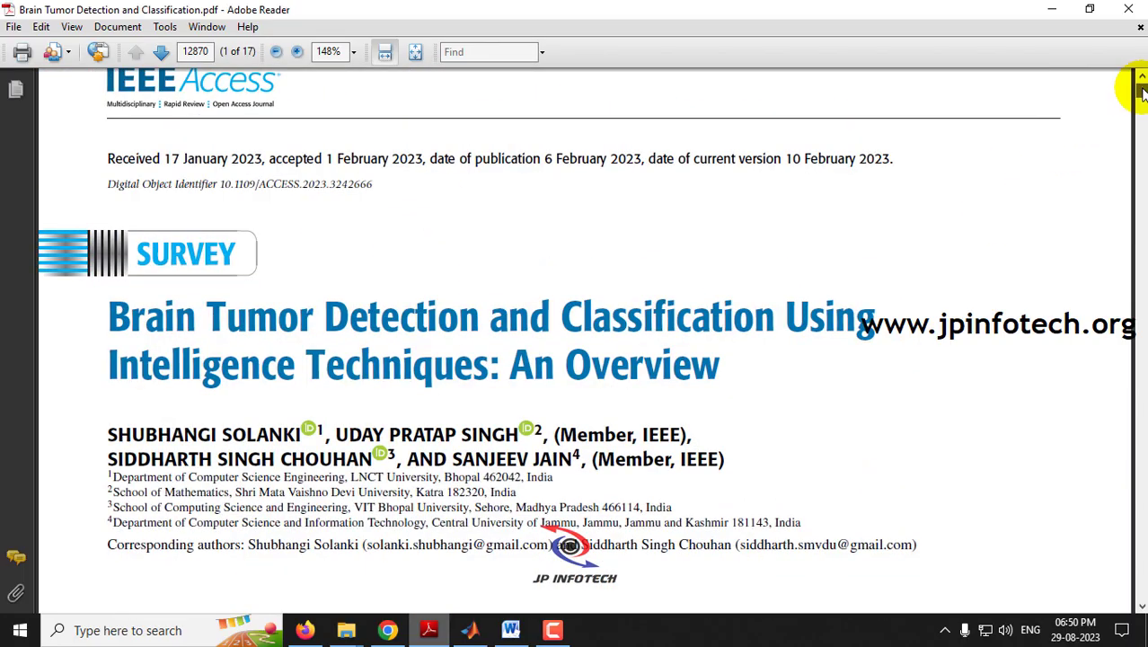
scroll(1141, 90, "down", 20)
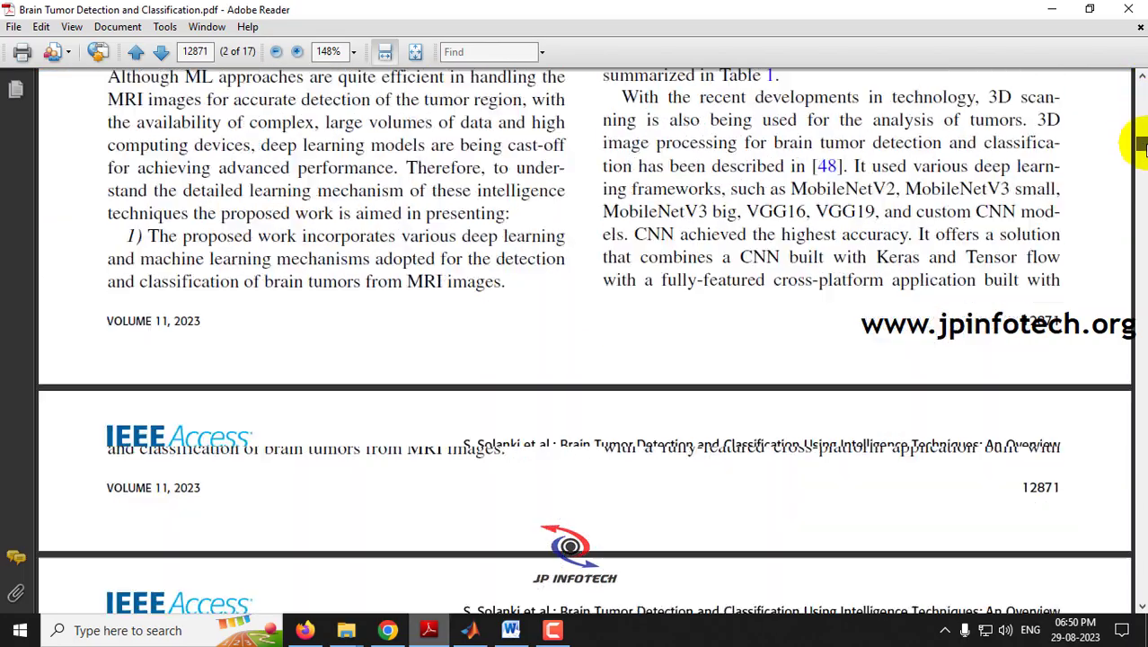
scroll(584, 342, "down", 20)
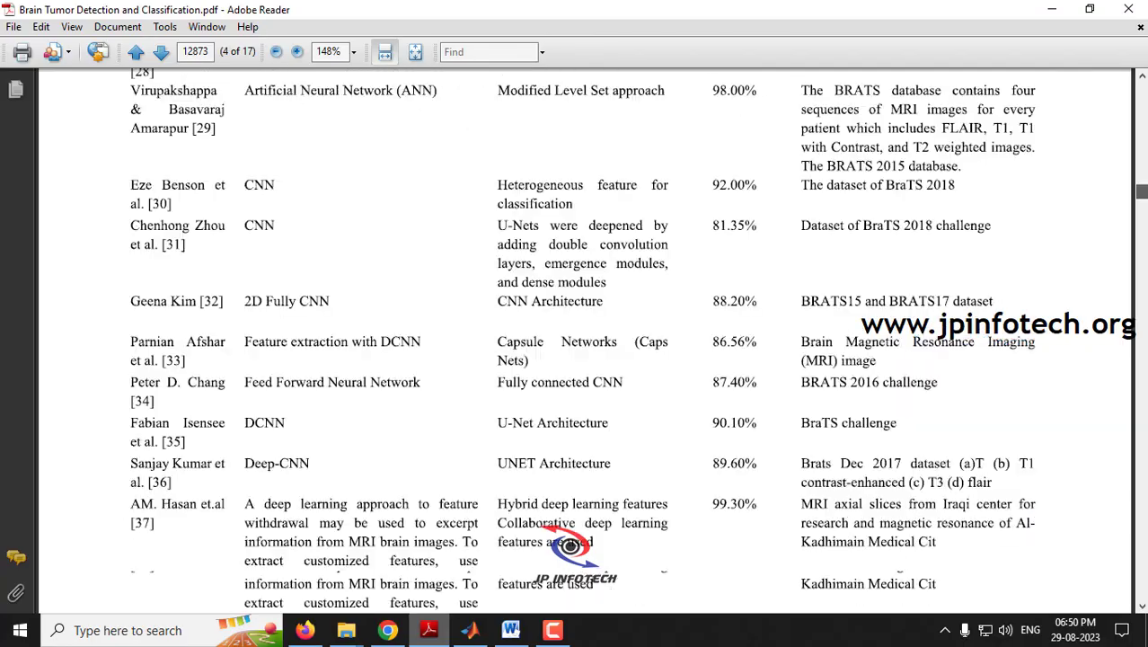
scroll(584, 342, "down", 20)
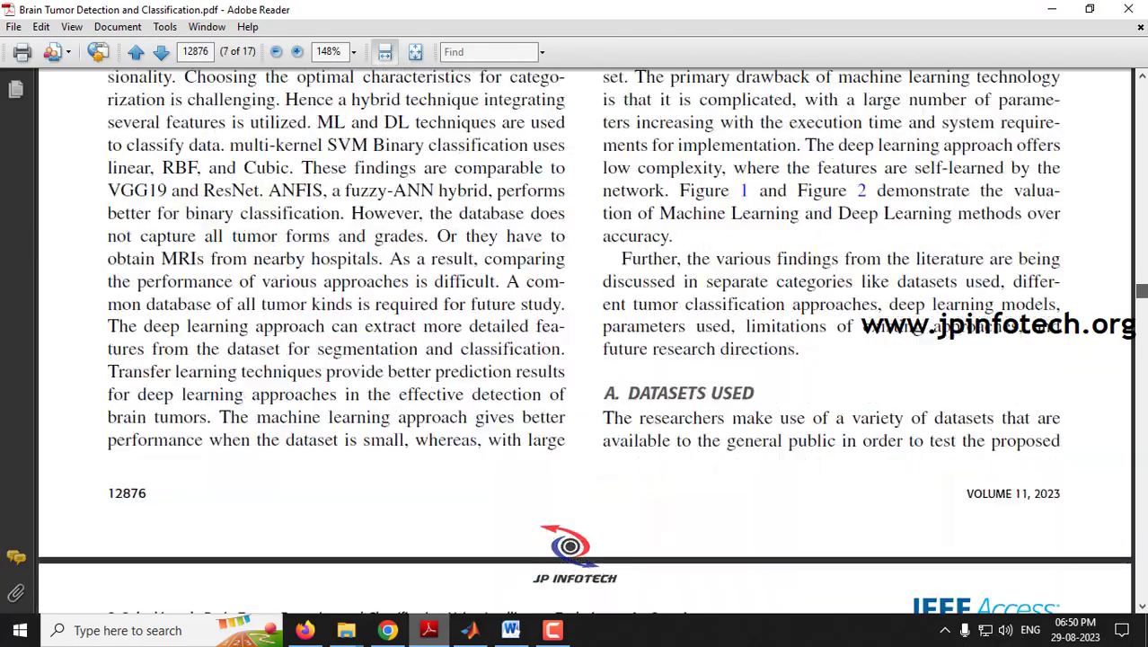
scroll(584, 342, "down", 20)
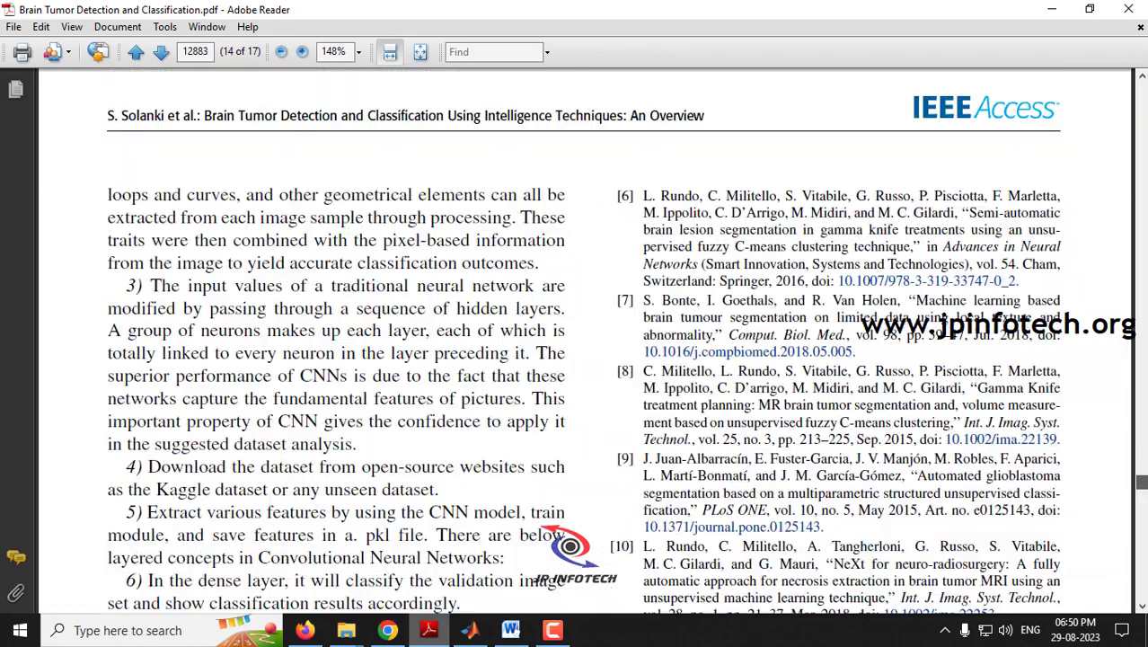
left_click_drag(1141, 483, 1128, 83)
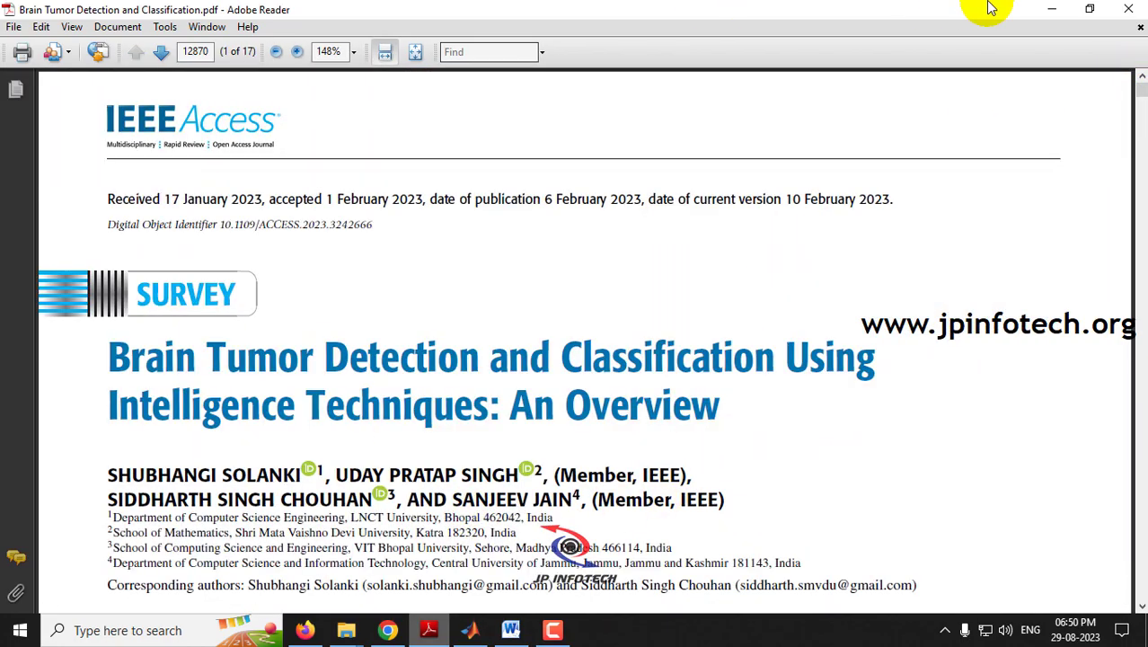
Back in the Word report, highlight YOLOV2 and 'the MobileNetV2 architecture' in the abstract
left_click(1055, 9)
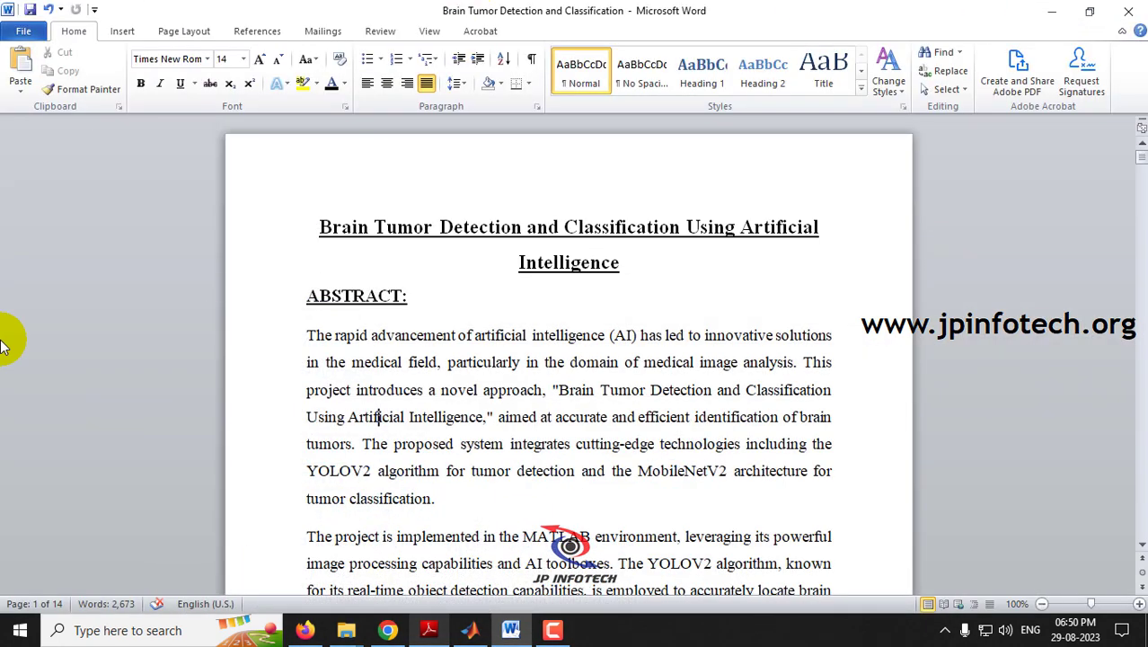
scroll(640, 413, "down", 3)
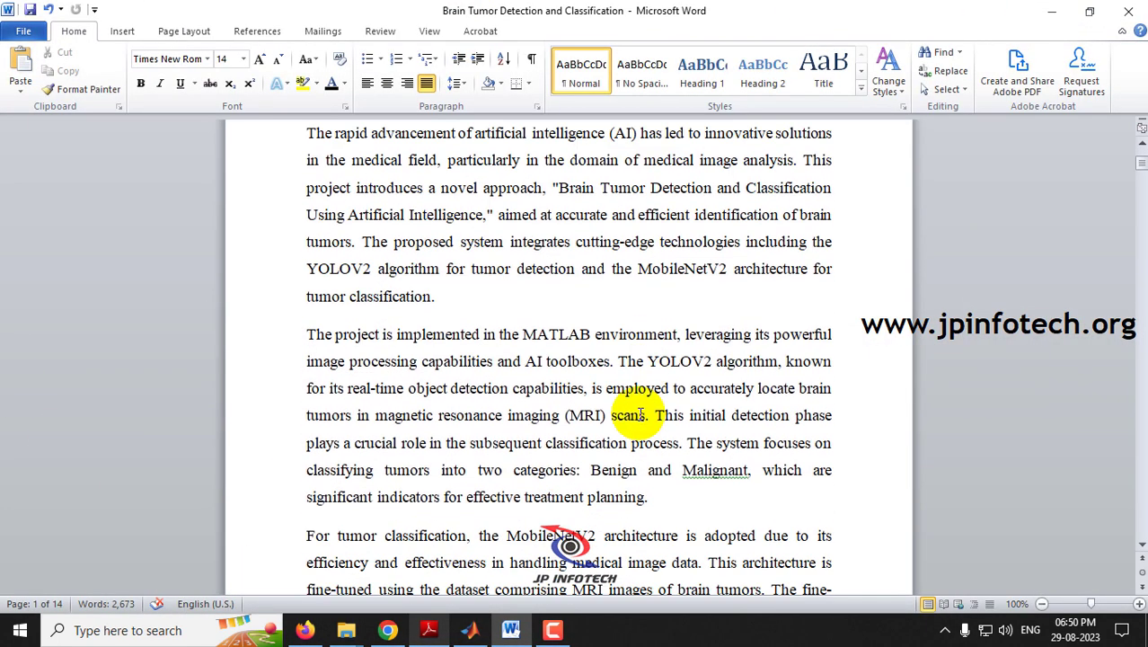
left_click_drag(309, 277, 381, 272)
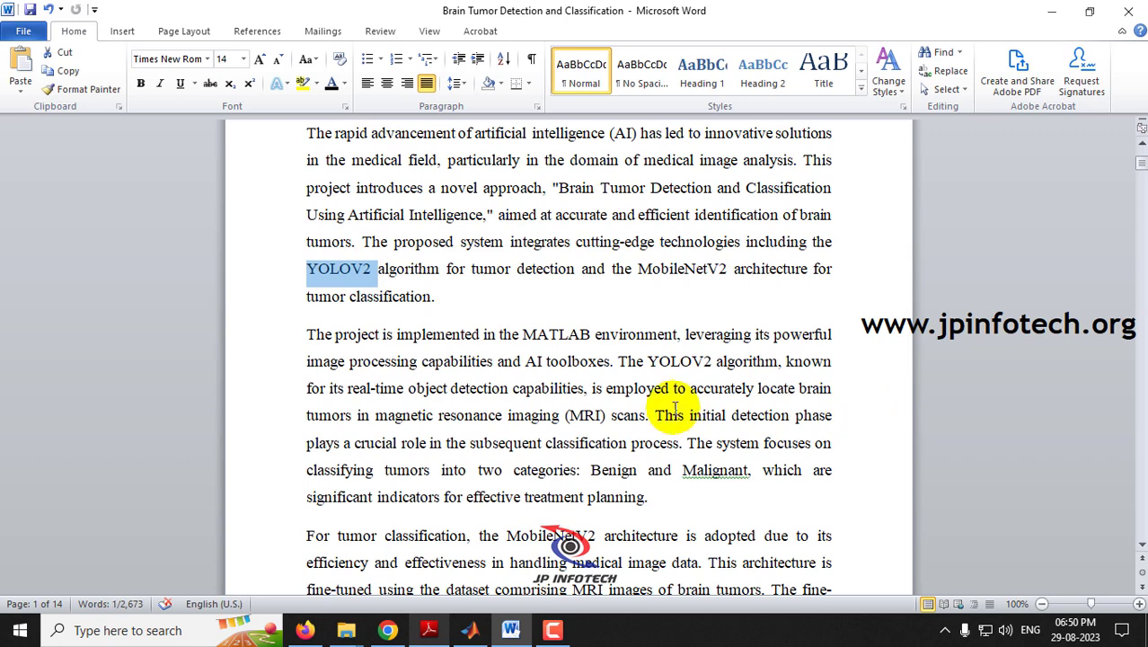
left_click_drag(612, 269, 759, 274)
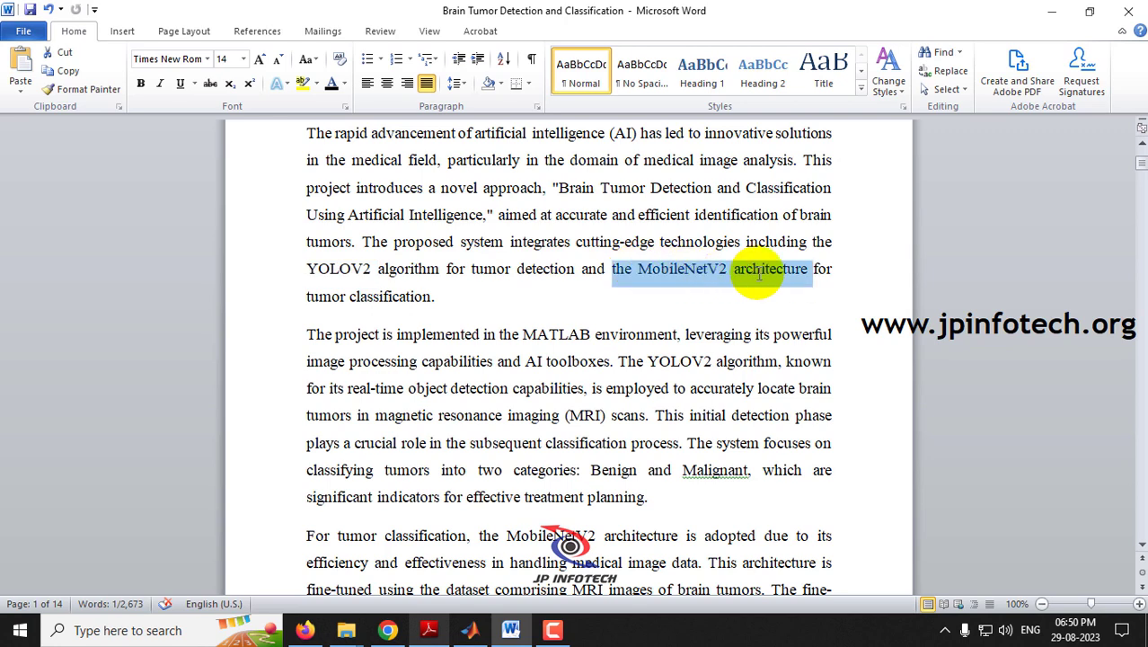
Highlight MRI in the abstract, then move down to the EXISTING SYSTEM section
scroll(743, 475, "down", 4)
scroll(697, 423, "up", 3)
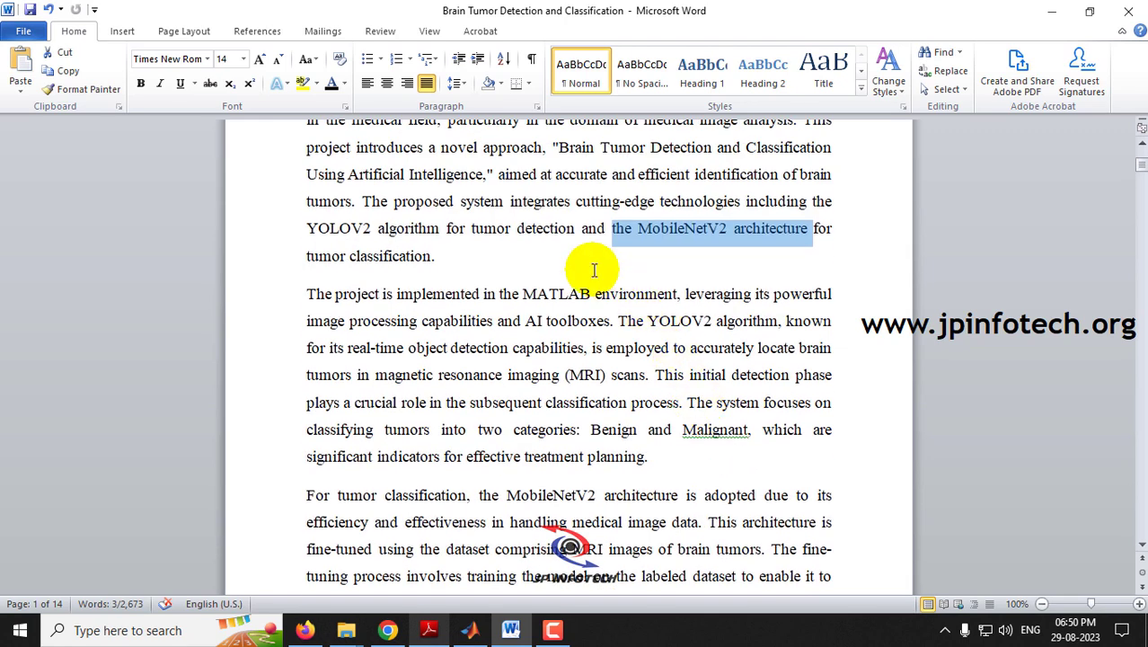
left_click_drag(569, 376, 602, 372)
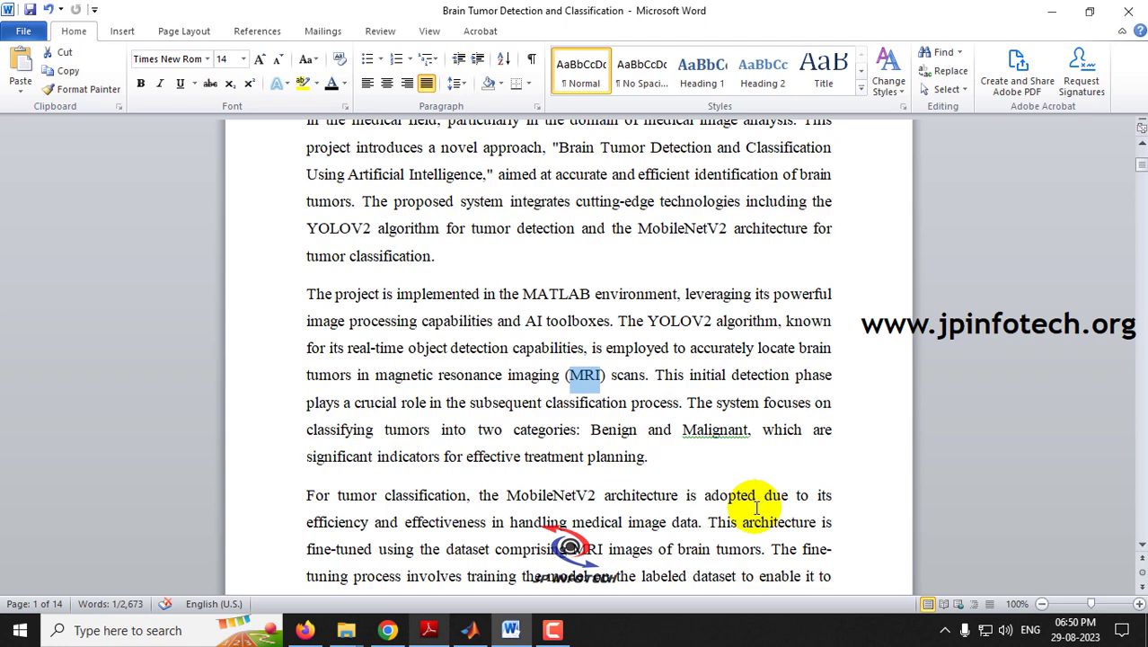
scroll(654, 360, "down", 2)
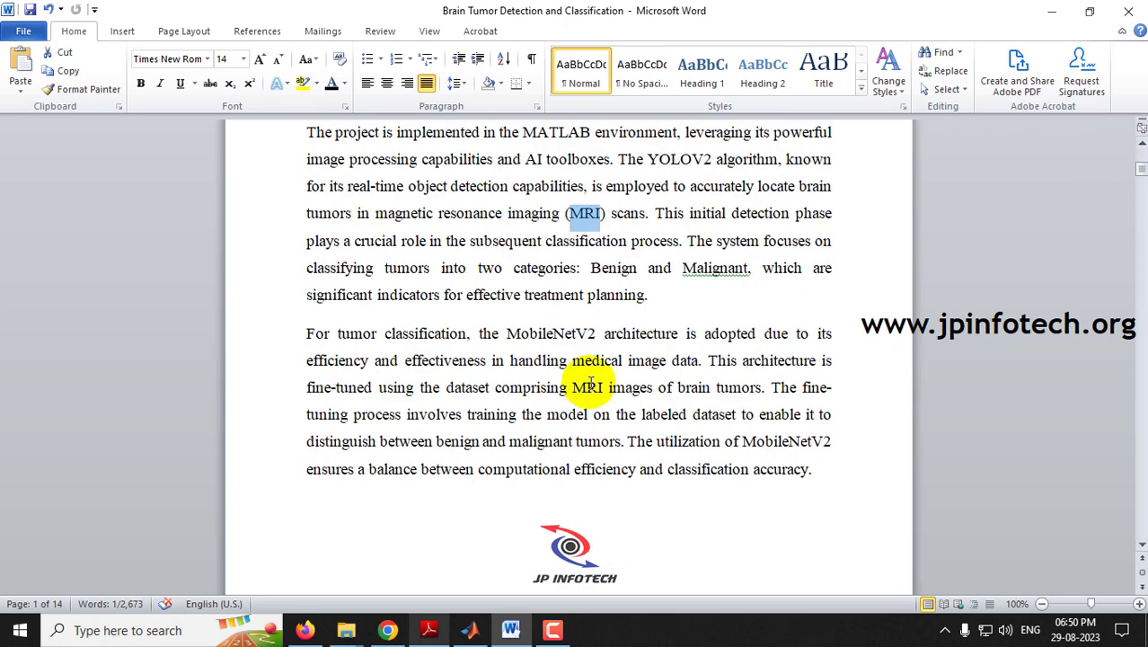
scroll(525, 346, "up", 4)
left_click(292, 220)
scroll(458, 385, "down", 15)
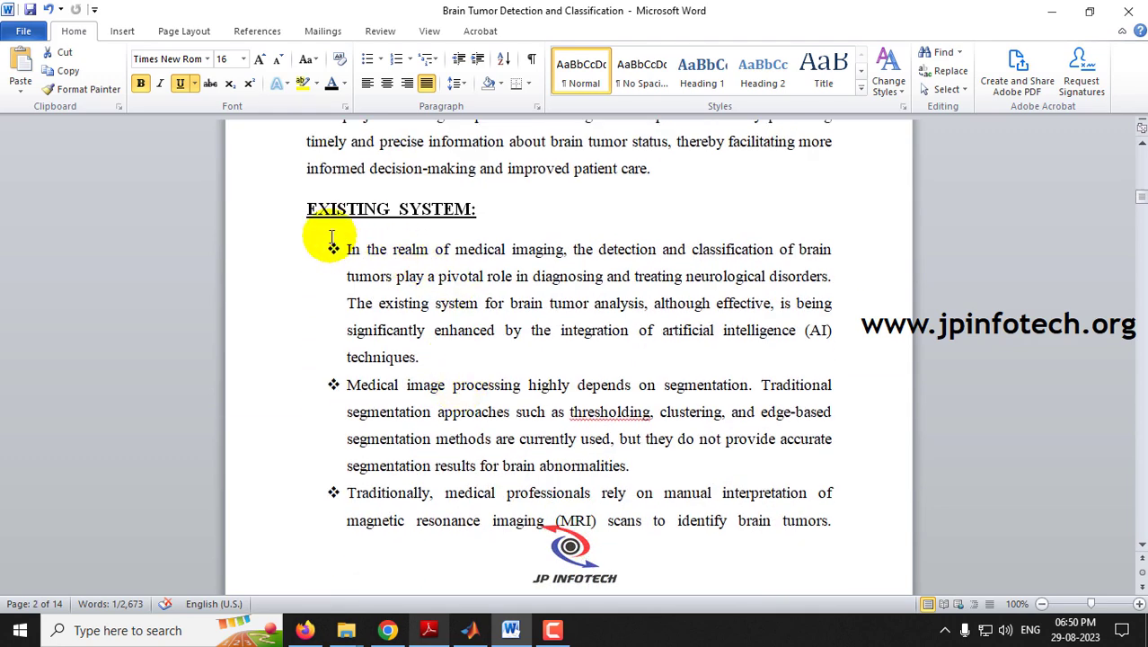
Select the EXISTING SYSTEM heading and read through its description
left_click(277, 222)
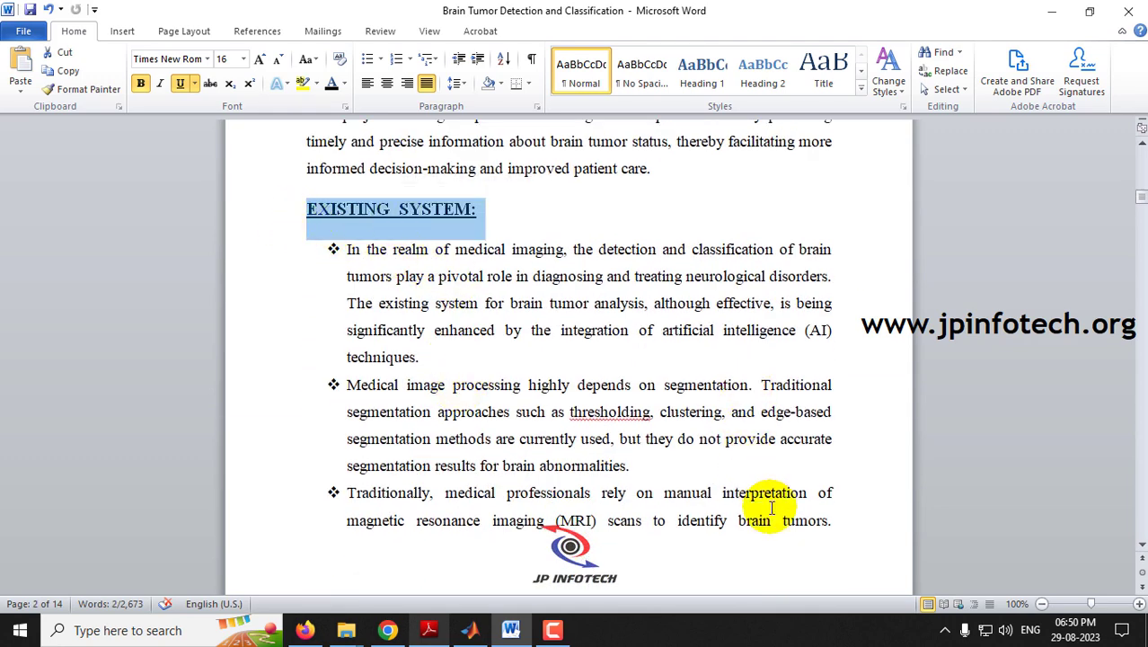
scroll(665, 457, "down", 6)
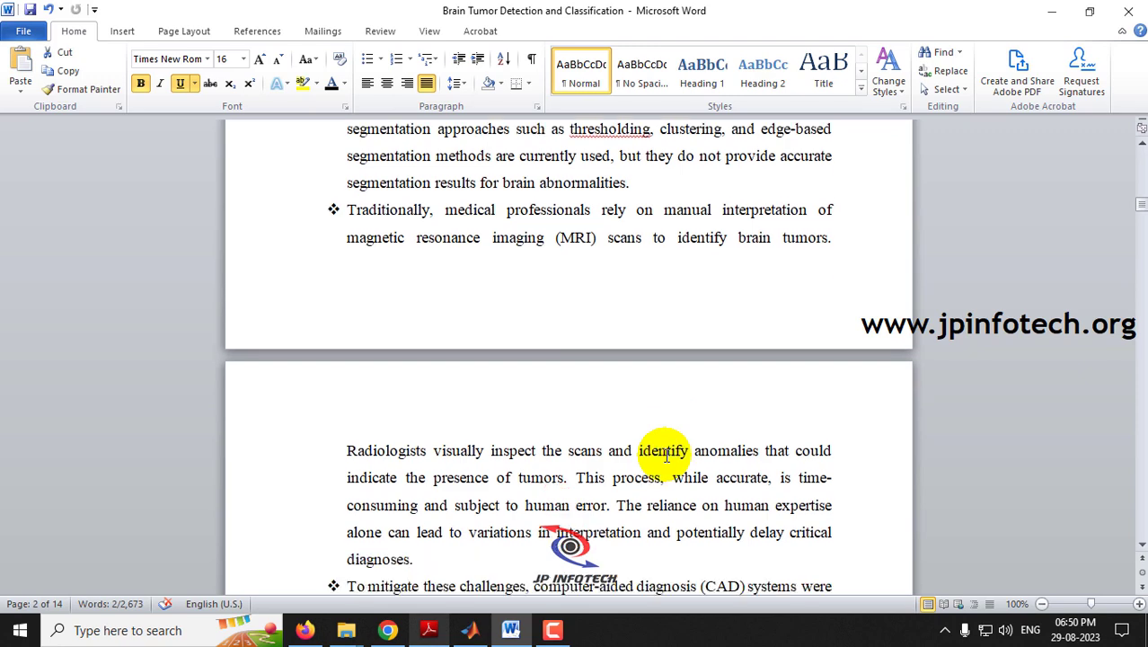
scroll(666, 456, "down", 5)
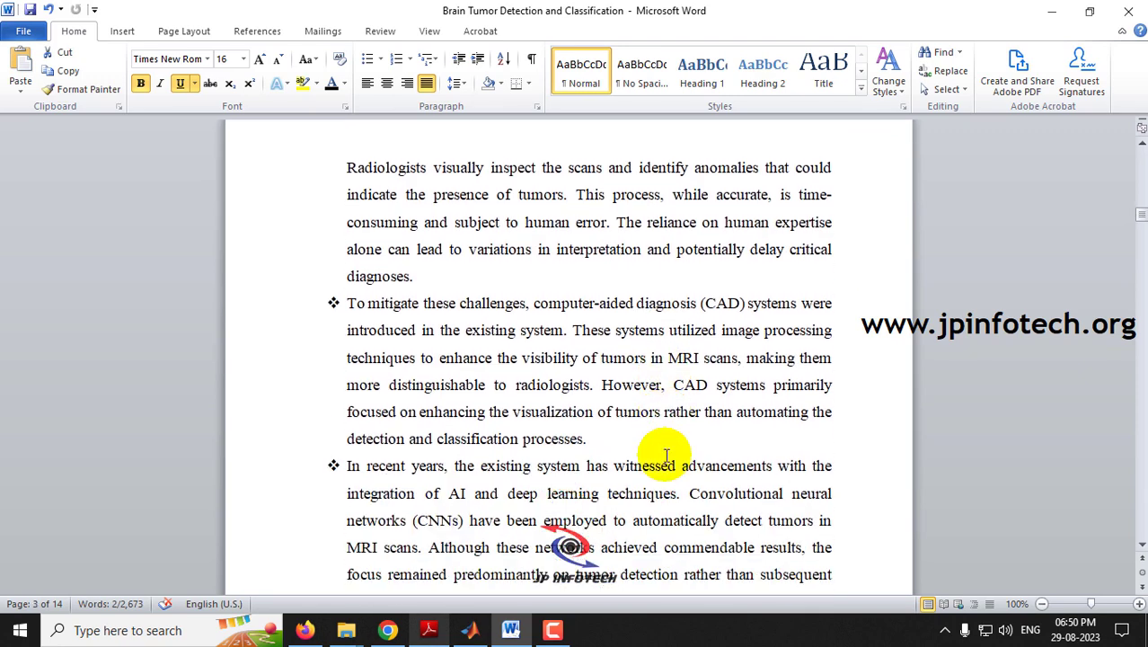
scroll(665, 456, "down", 4)
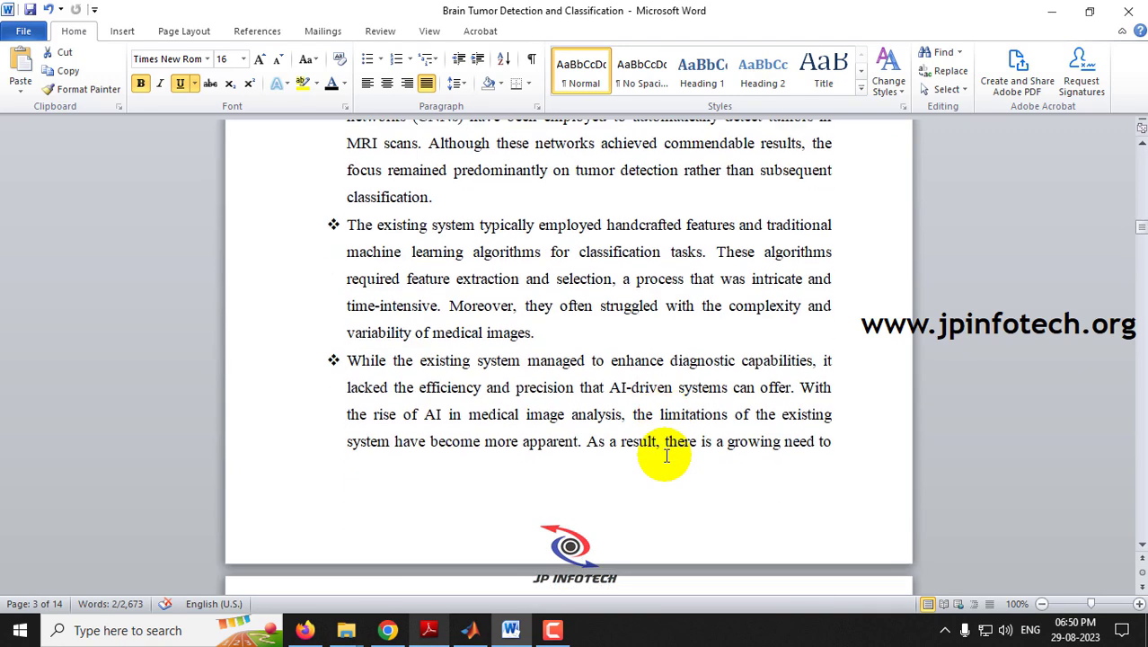
scroll(666, 457, "down", 12)
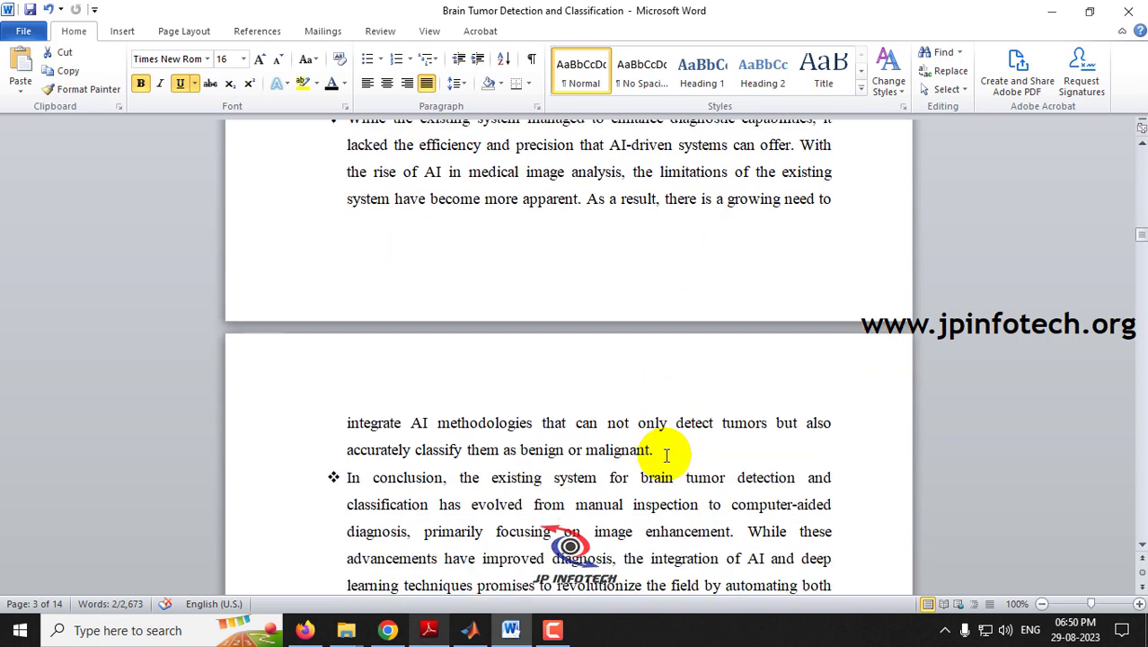
scroll(514, 337, "up", 1)
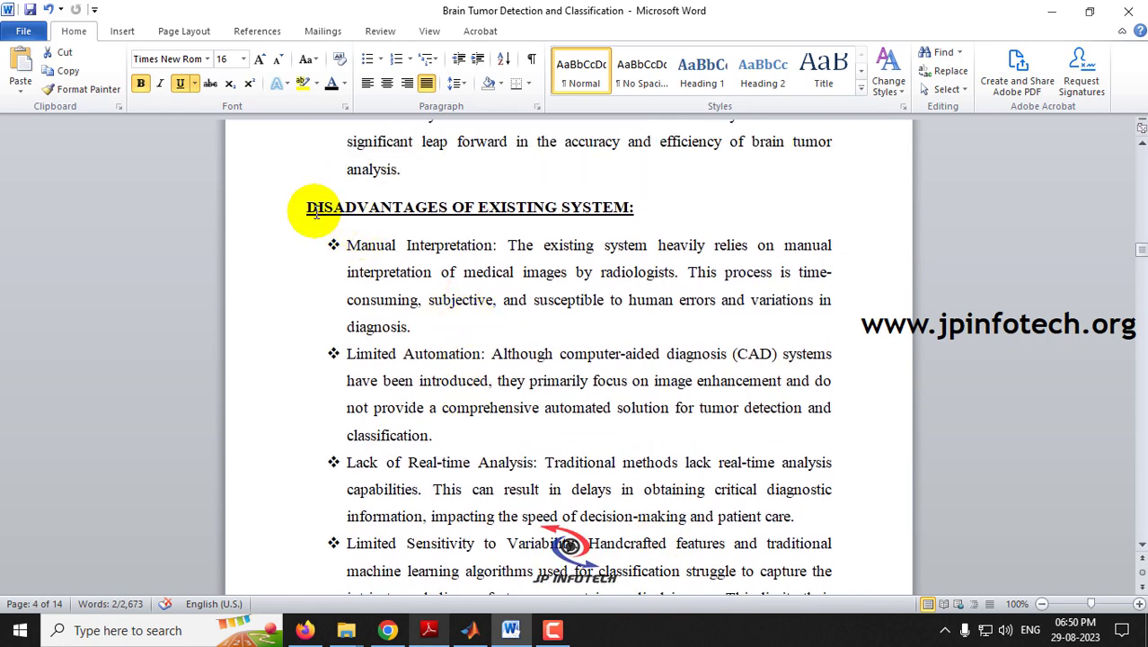
Highlight DISADVANTAGES OF EXISTING SYSTEM and read on to the PROPOSED SYSTEM heading
left_click_drag(305, 209, 634, 207)
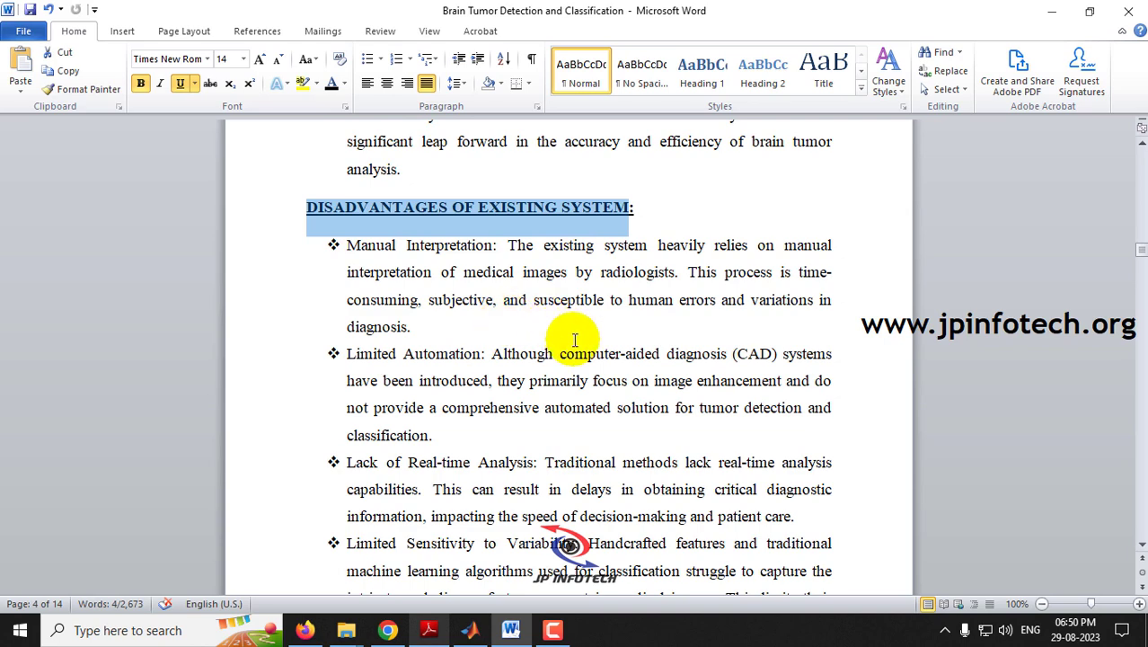
scroll(575, 340, "down", 3)
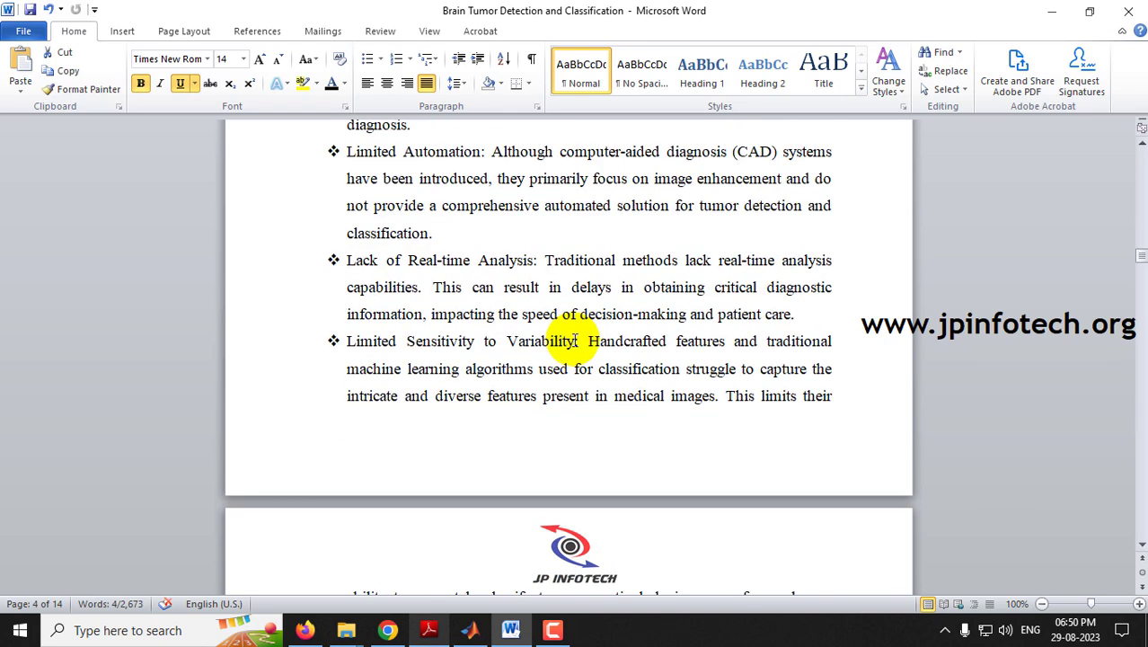
scroll(575, 340, "down", 2)
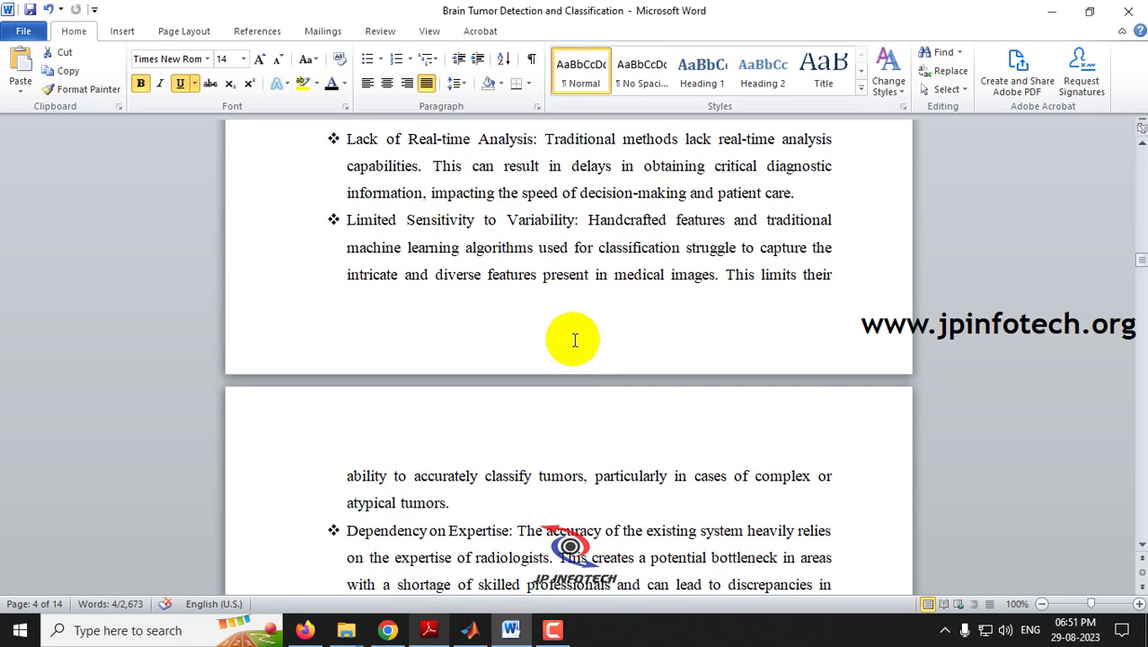
scroll(575, 340, "down", 4)
scroll(574, 340, "down", 2)
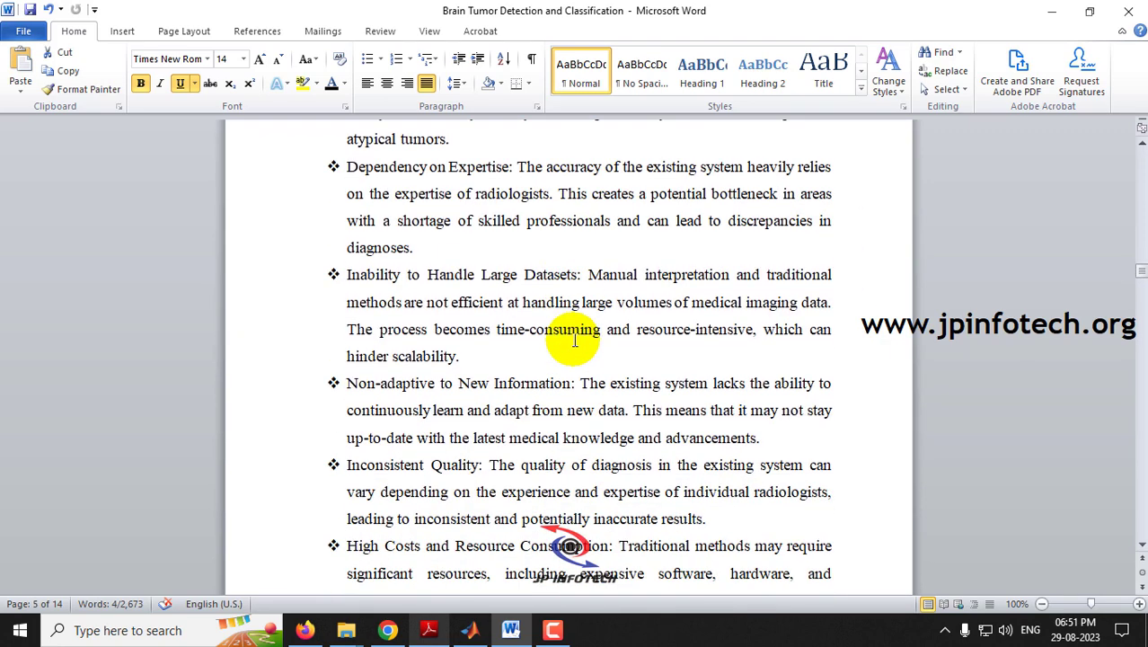
scroll(575, 340, "down", 3)
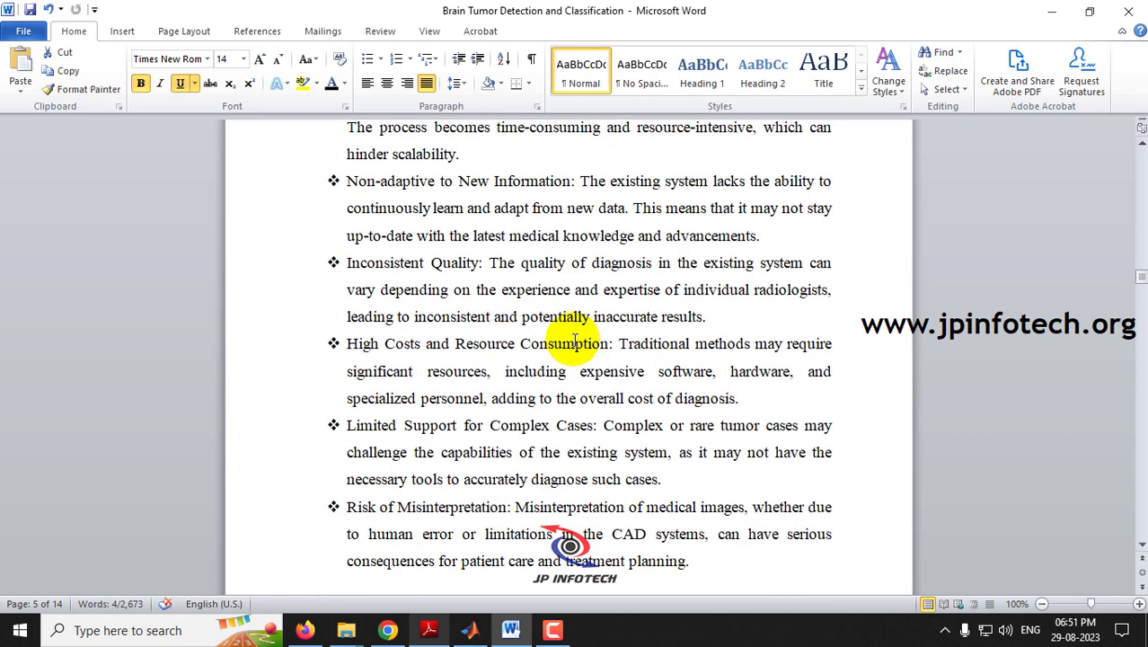
scroll(575, 340, "down", 2)
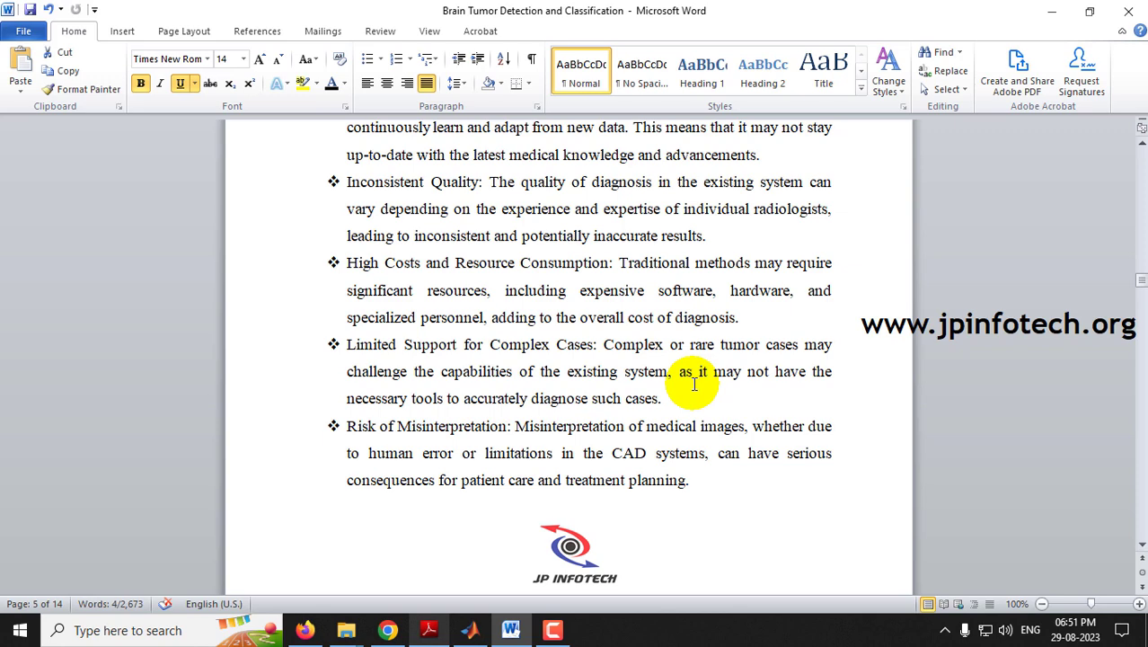
scroll(693, 384, "down", 2)
scroll(693, 384, "down", 10)
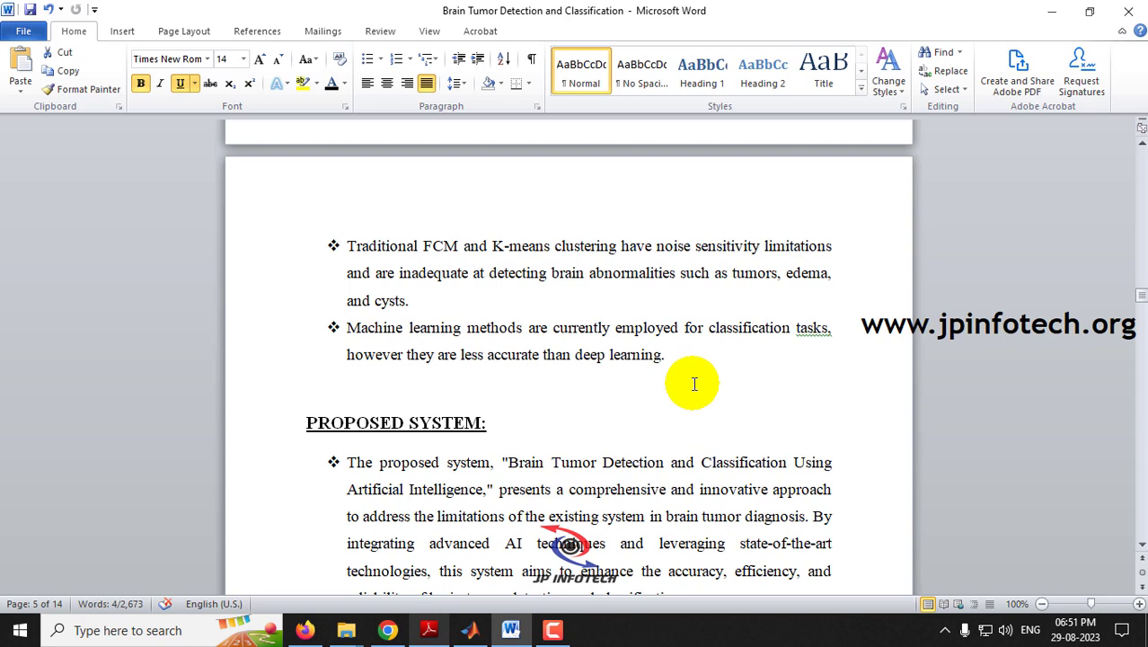
Highlight the PROPOSED SYSTEM heading and read its description
scroll(623, 392, "down", 3)
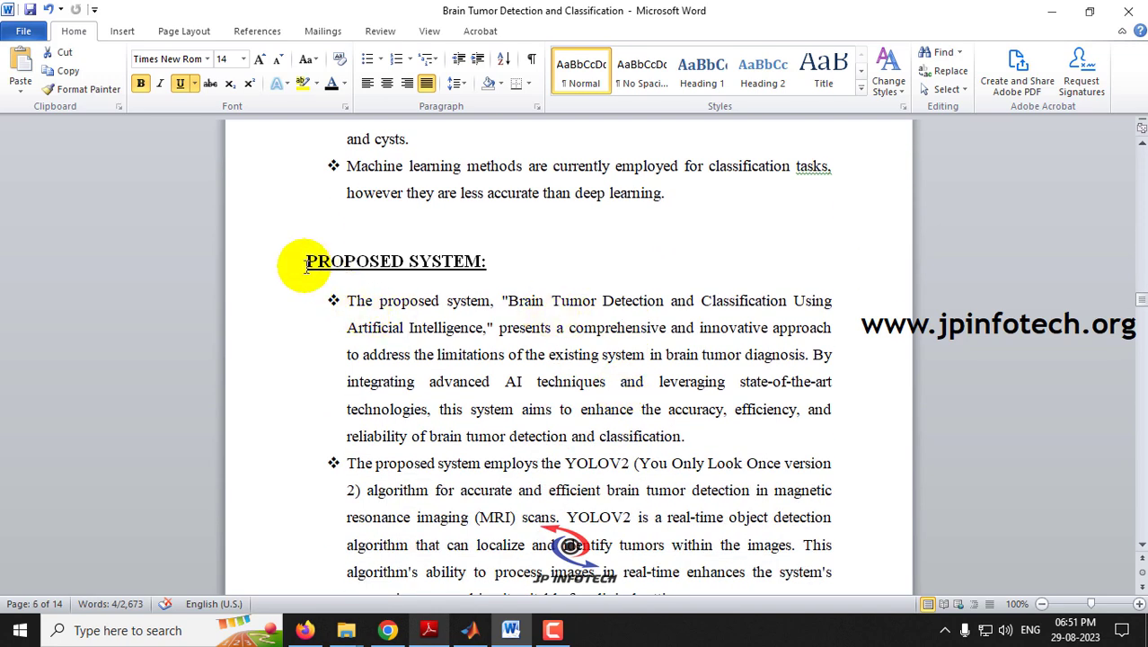
left_click_drag(305, 262, 476, 262)
scroll(568, 396, "down", 3)
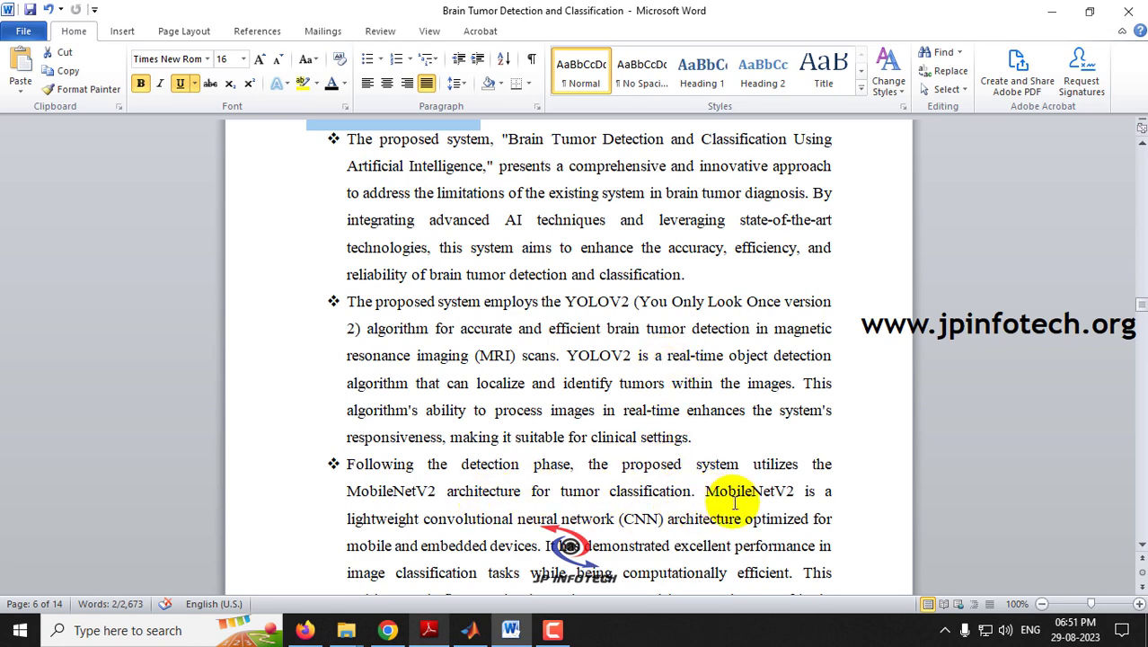
Highlight ADVANTAGES OF PROPOSED SYSTEM and move on to the SYSTEM ARCHITECTURE diagram
scroll(569, 418, "down", 2)
scroll(623, 397, "down", 3)
scroll(629, 399, "down", 15)
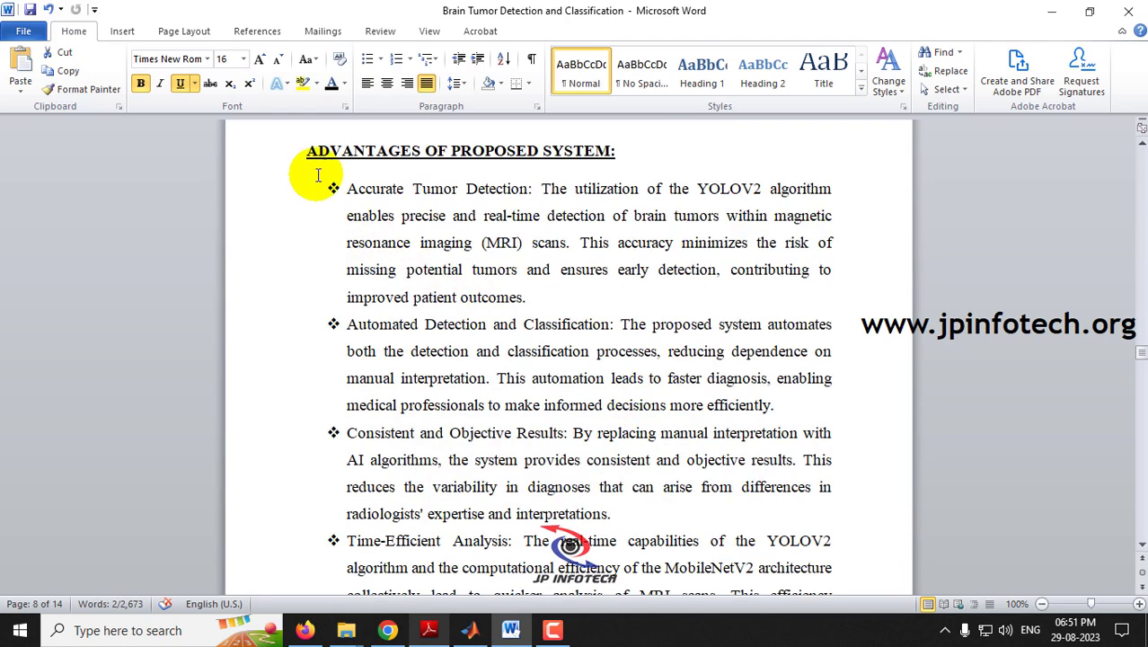
left_click_drag(293, 147, 618, 151)
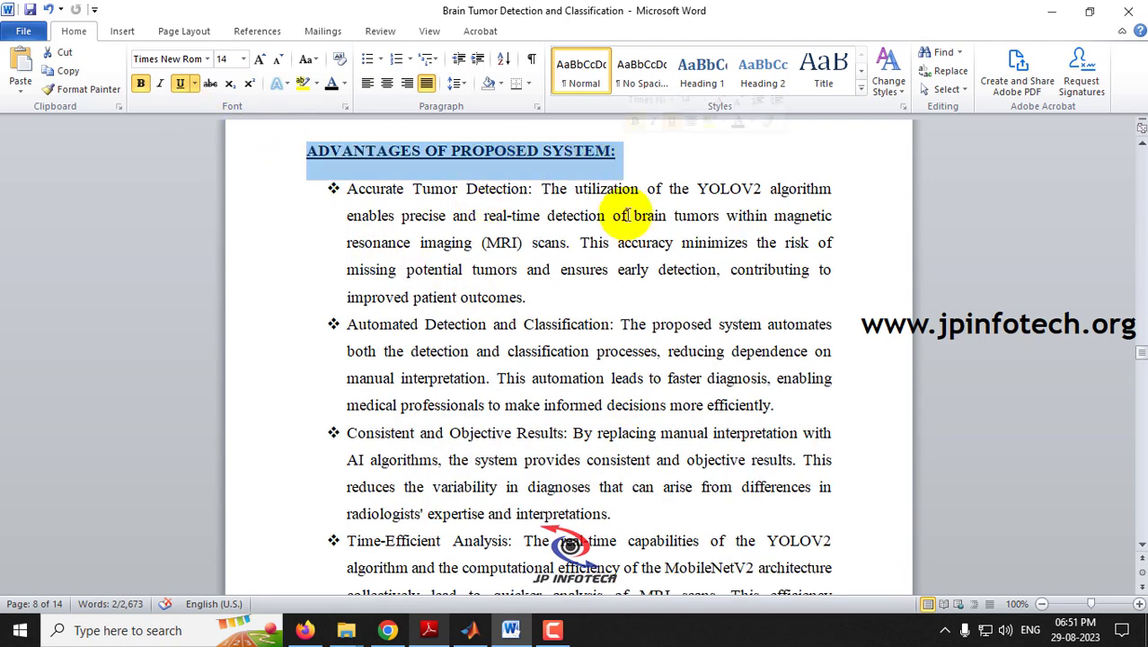
scroll(616, 205, "down", 15)
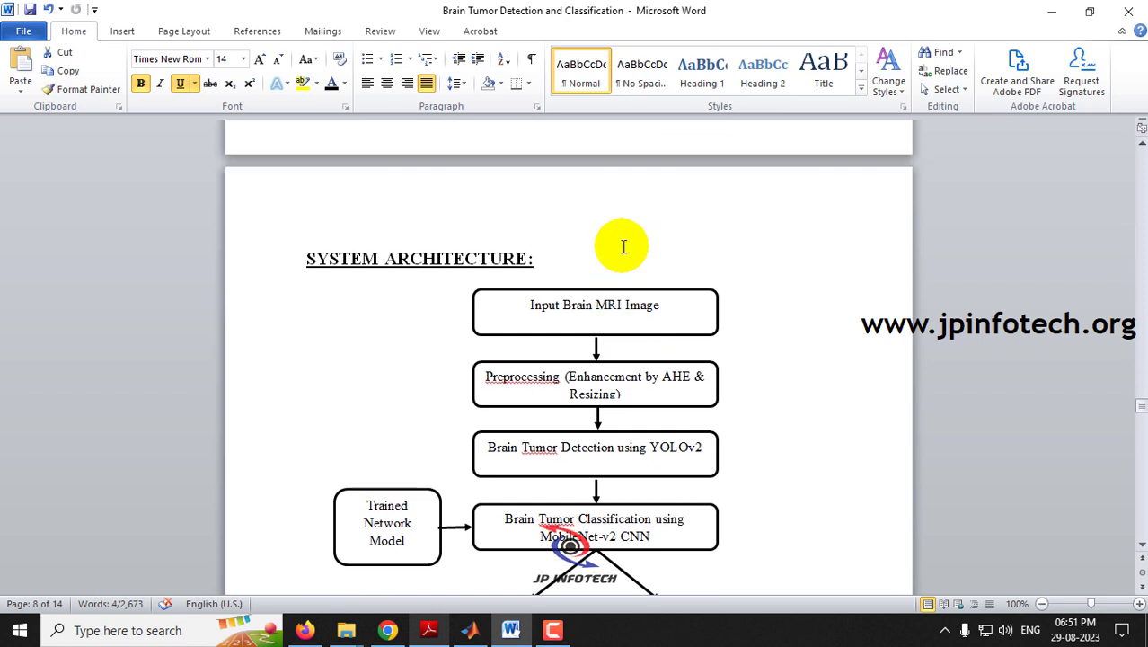
Read past the architecture diagram and MODULES descriptions to 5. Performance Measure
scroll(624, 246, "down", 3)
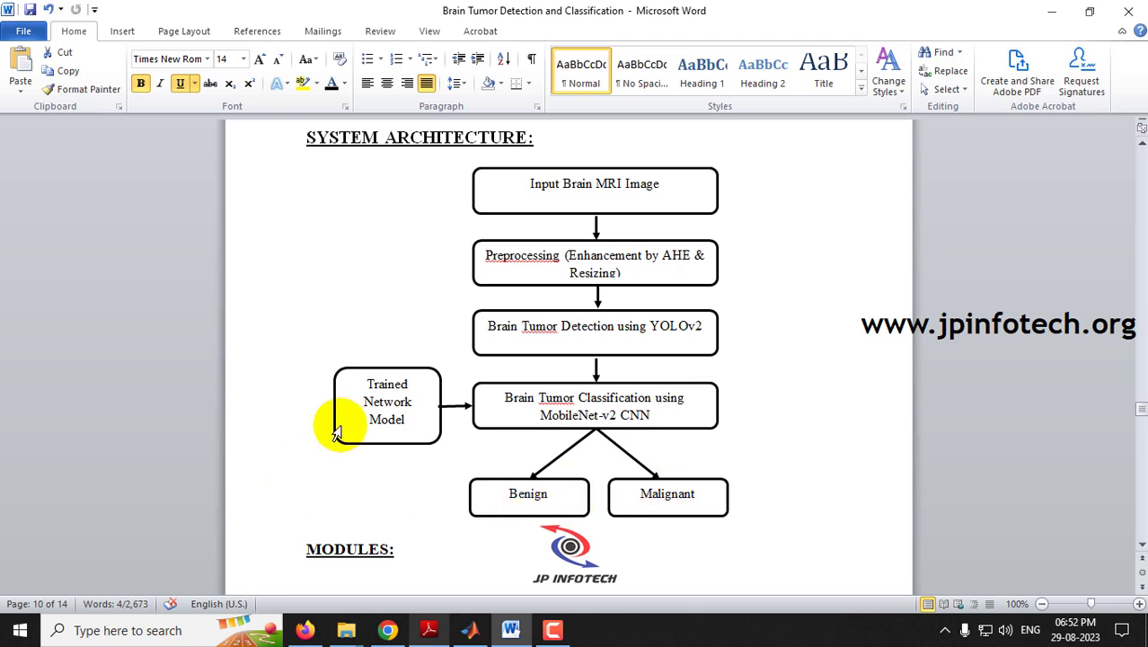
scroll(431, 441, "down", 5)
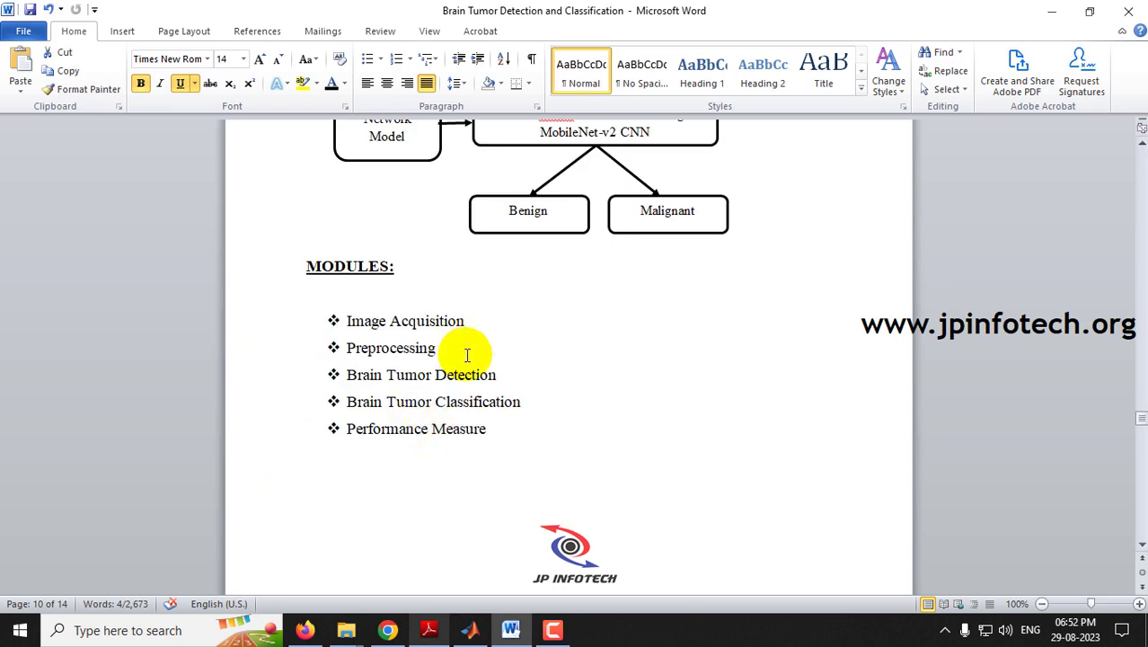
scroll(378, 318, "down", 20)
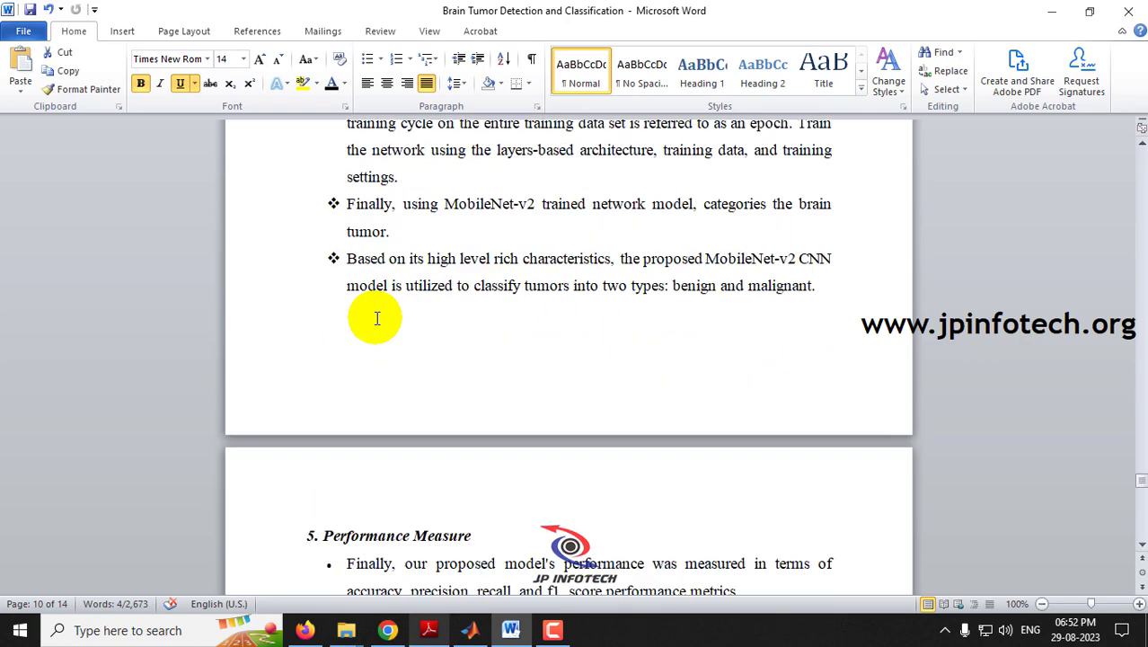
Highlight MATLAB, MATLABR2021A and the REFERENCE citation on the report's last page
scroll(378, 318, "down", 20)
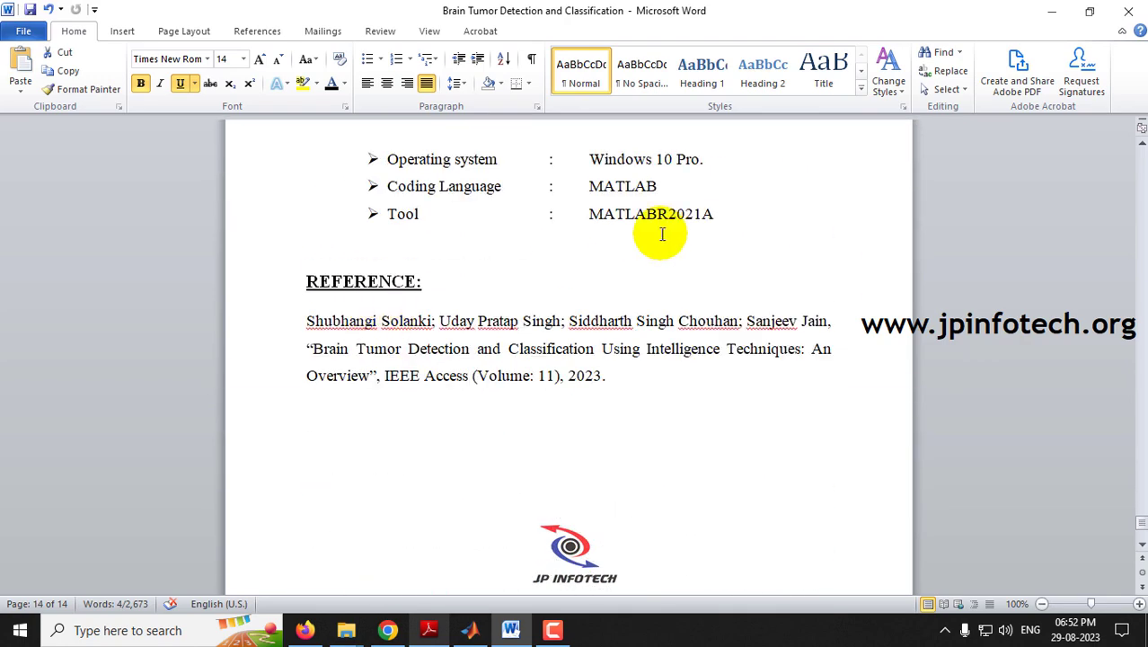
scroll(712, 231, "up", 3)
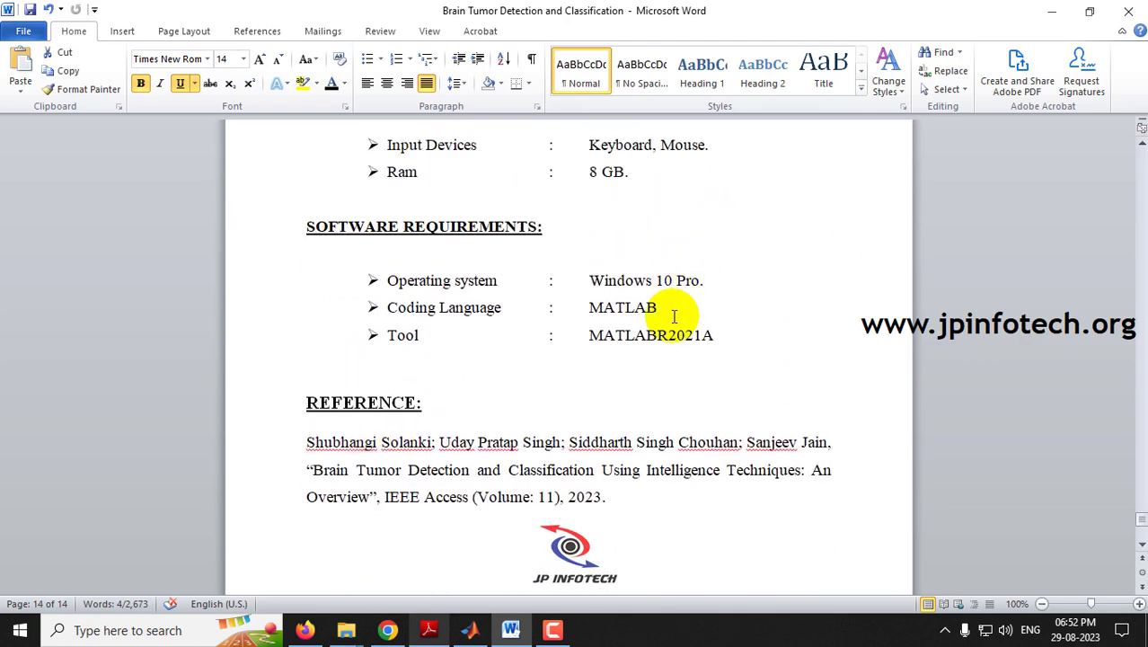
left_click_drag(666, 310, 600, 303)
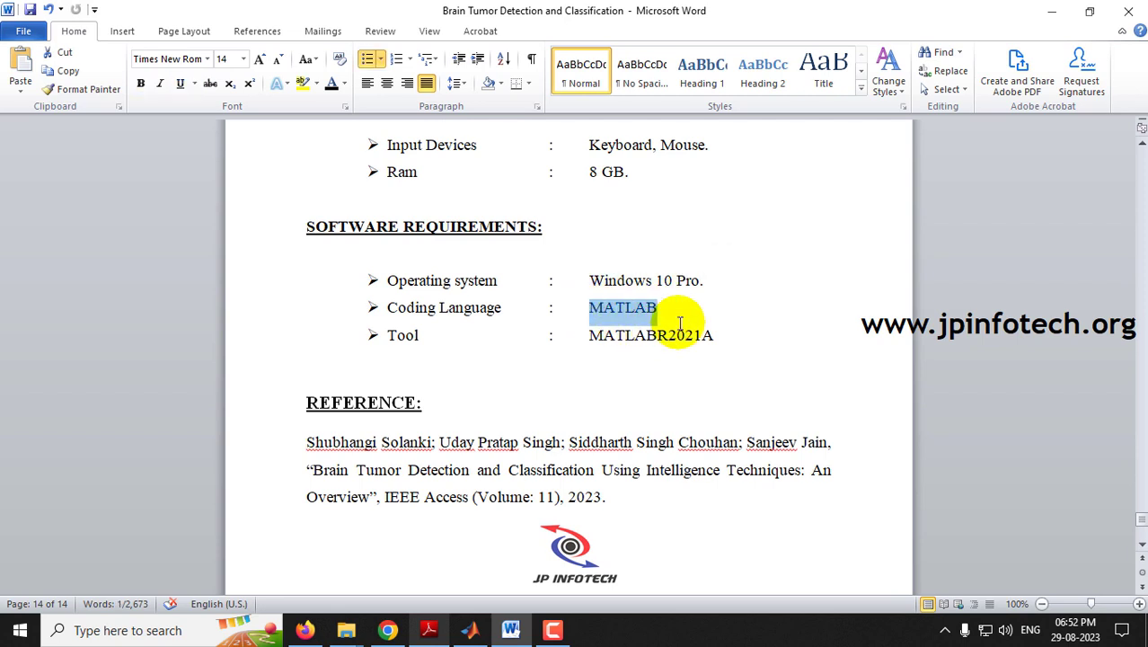
left_click_drag(718, 336, 602, 338)
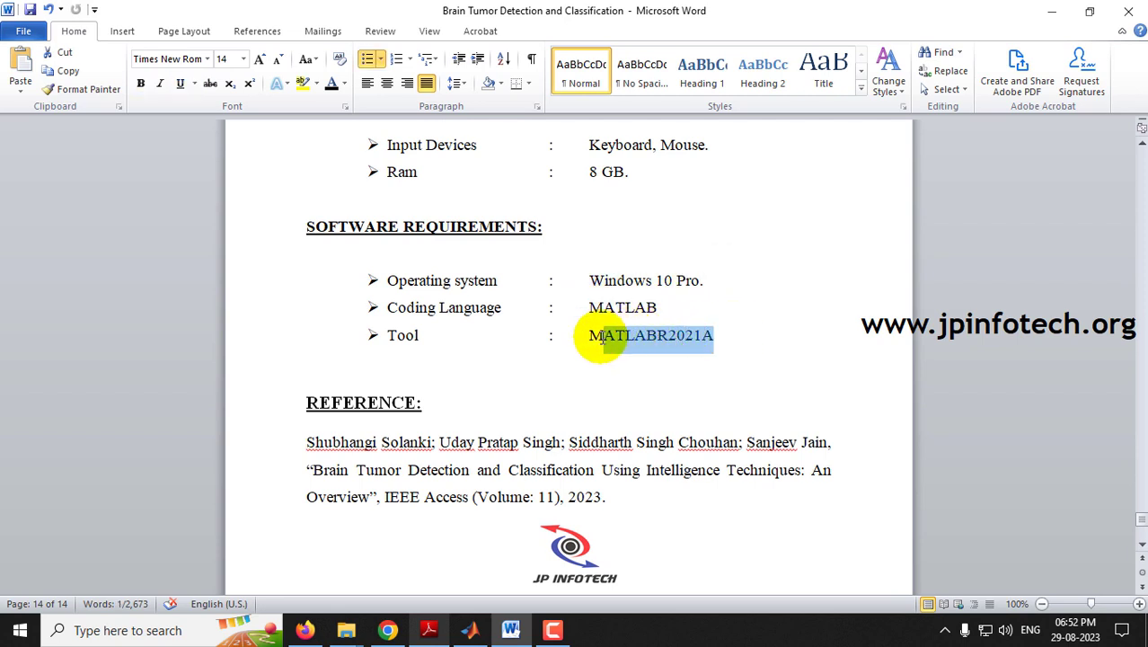
left_click_drag(600, 497, 217, 390)
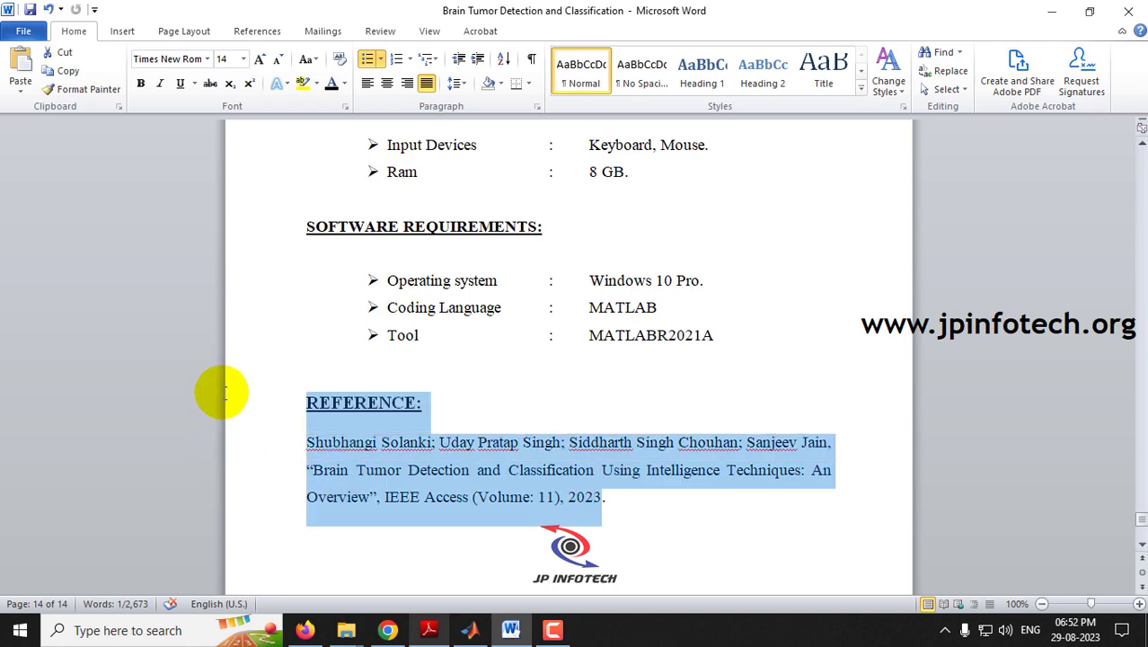
Return to the report's page 1 abstract and bring up the open File Explorer windows
left_click_drag(1140, 521, 1106, 159)
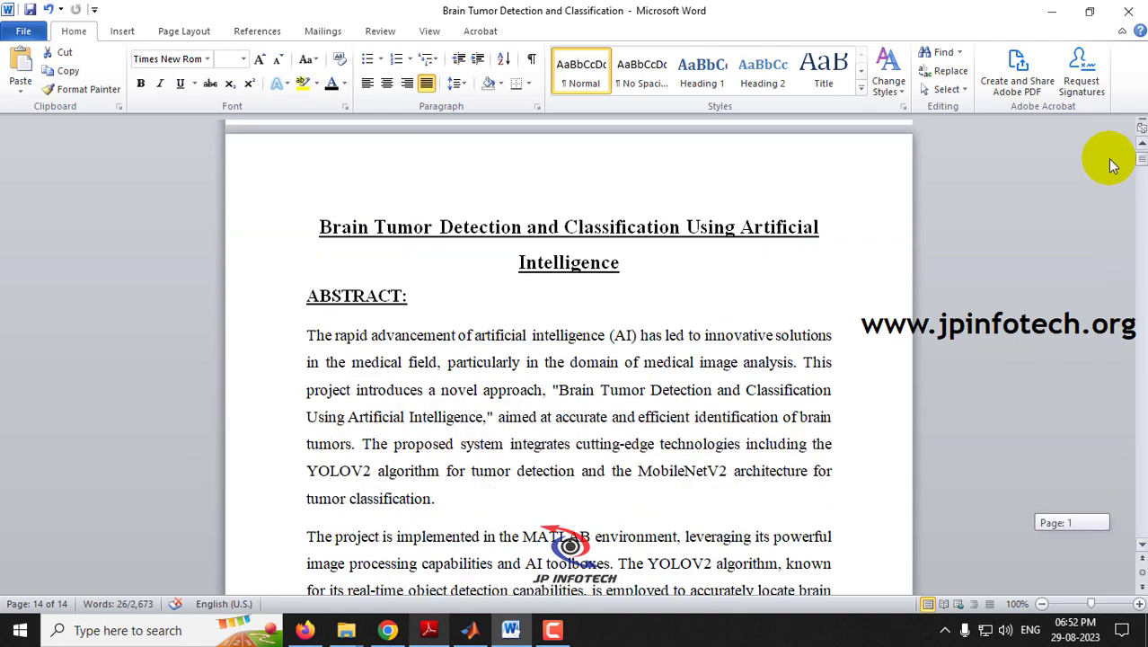
left_click(618, 310)
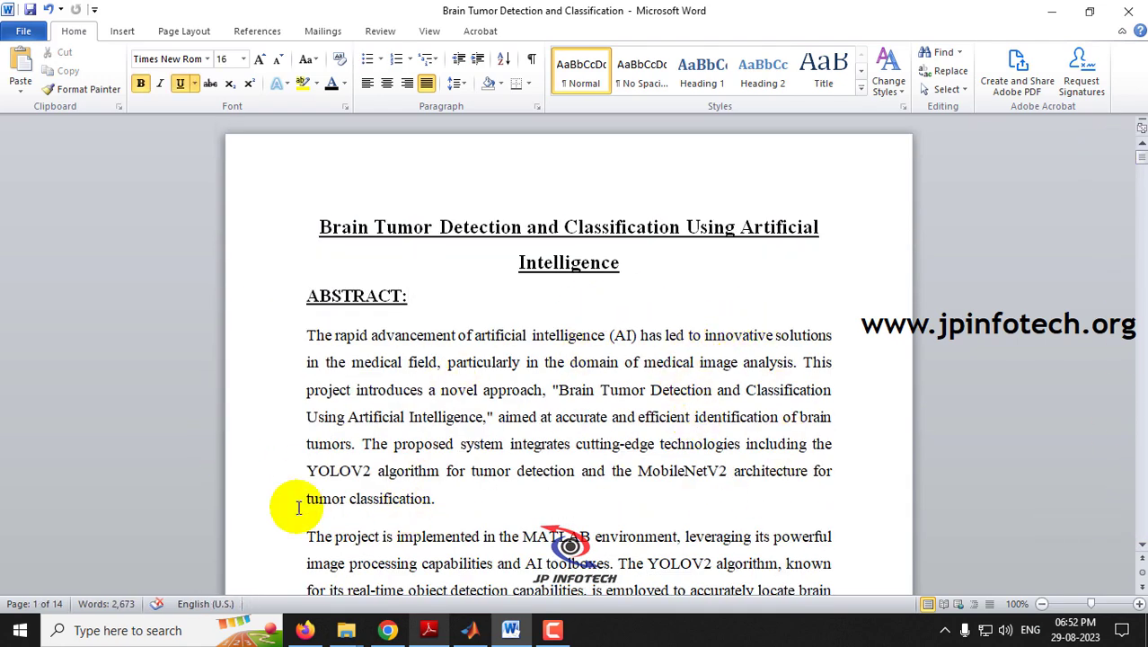
left_click(355, 635)
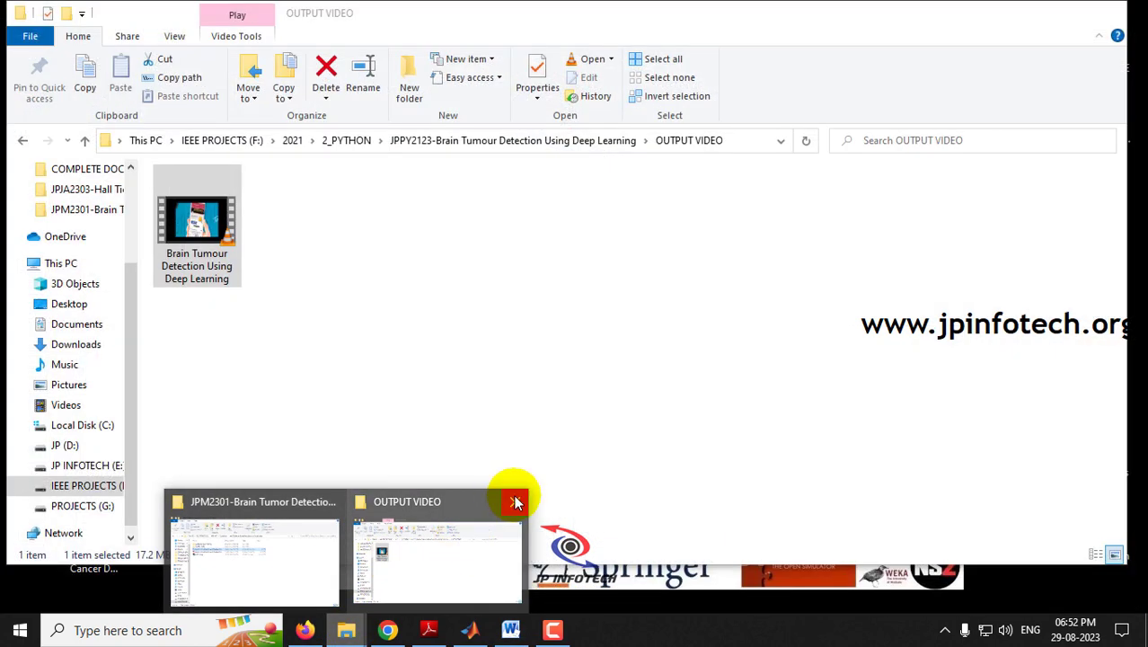
Close the OUTPUT VIDEO window and open the Brain Tumor project's SOURCE CODE > Full Coding folder
left_click(515, 500)
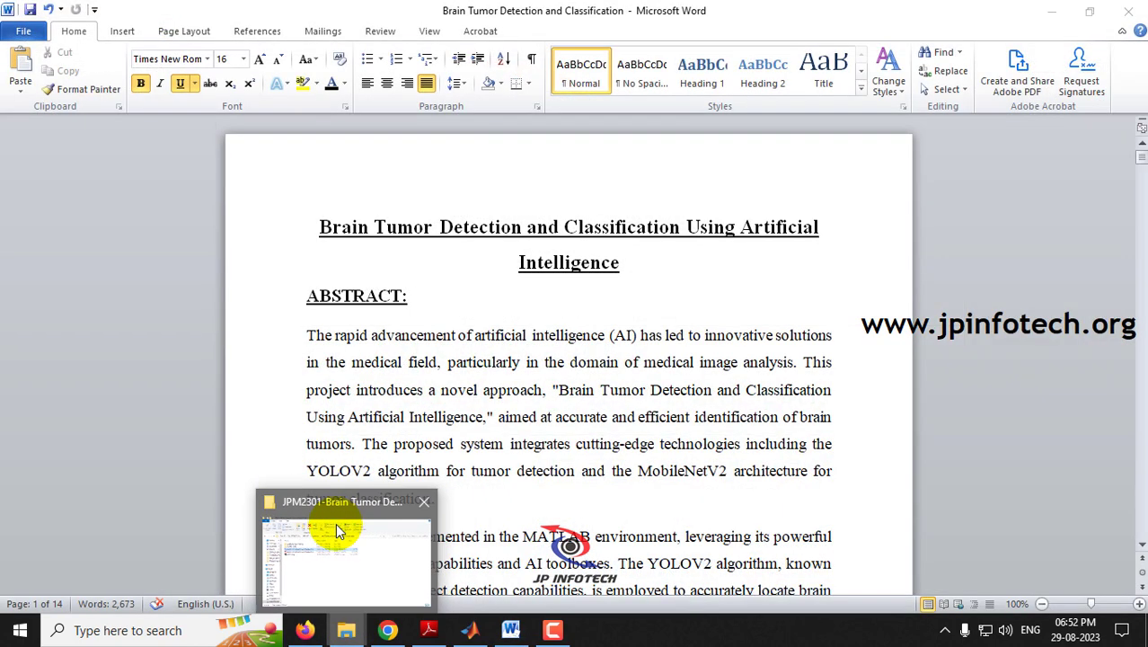
left_click(338, 531)
double_click(233, 206)
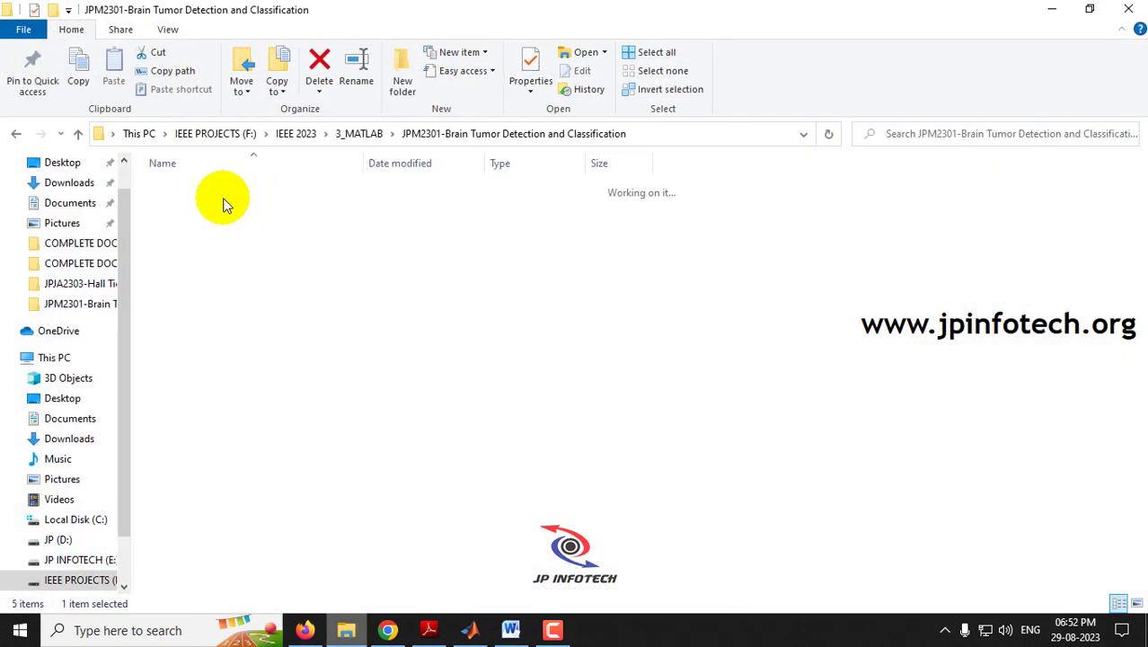
double_click(215, 191)
Browse the Dataset's Benign and Malignant image folders
double_click(222, 205)
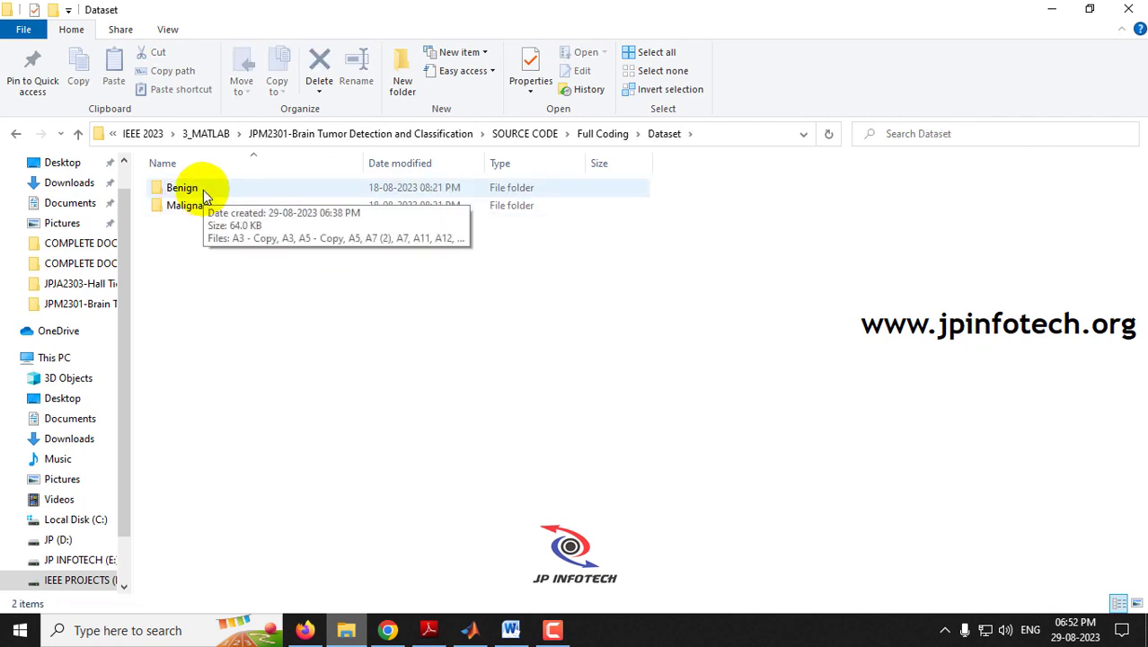
left_click(203, 195)
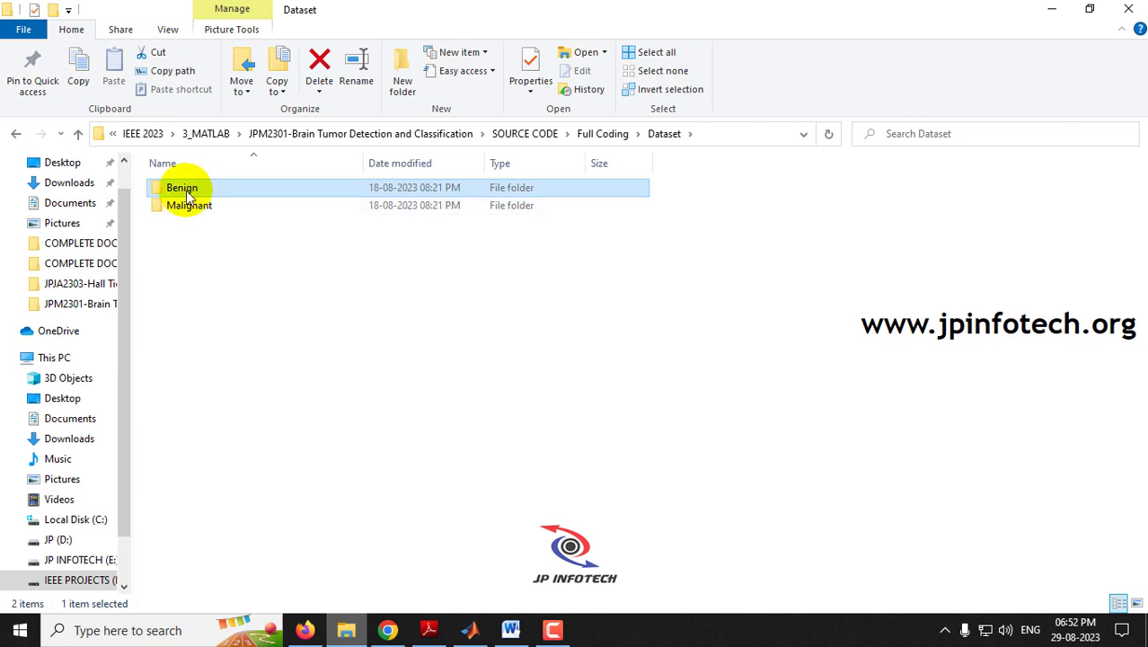
double_click(185, 187)
left_click(15, 137)
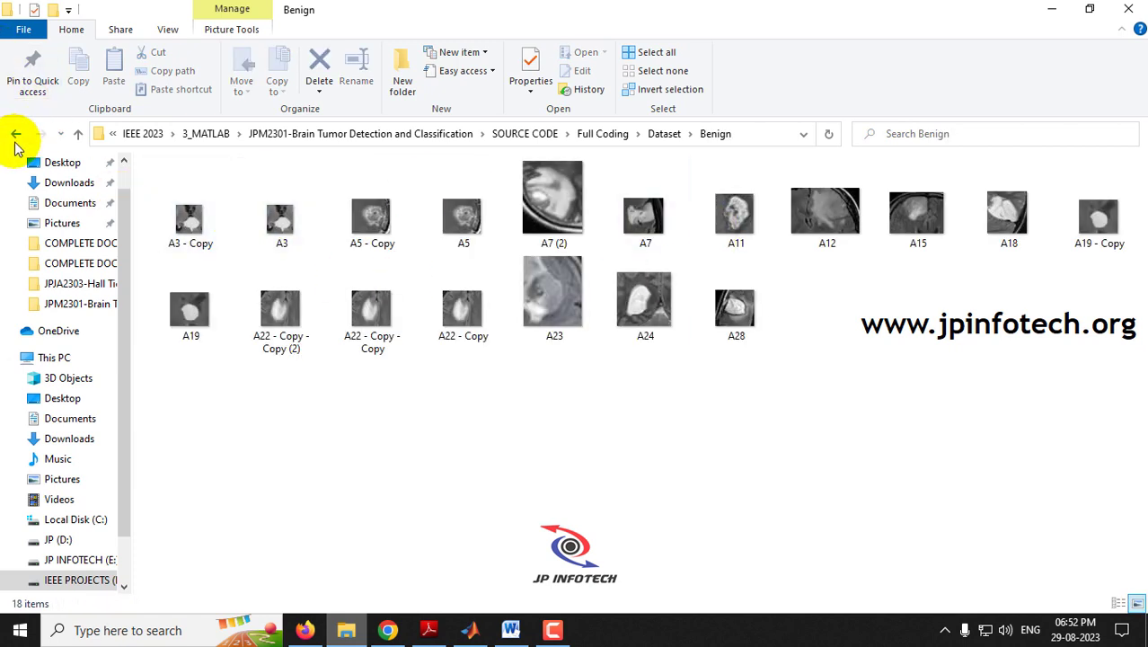
double_click(184, 203)
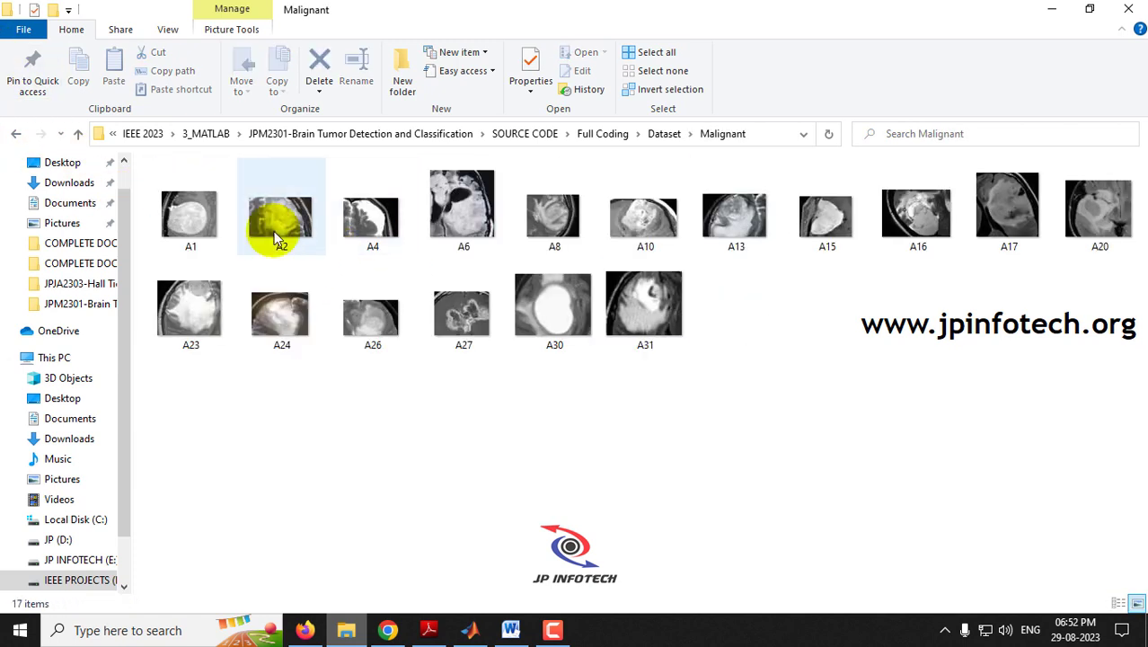
left_click(14, 134)
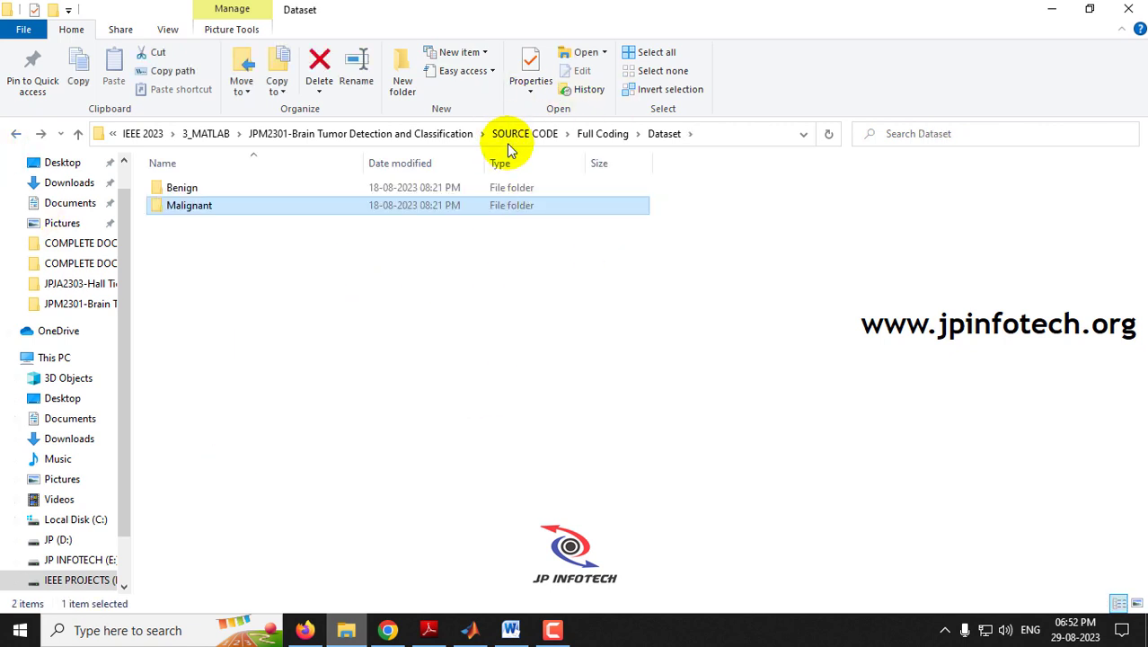
Return to the Full Coding folder and select its full path in the address bar for copying
left_click(604, 133)
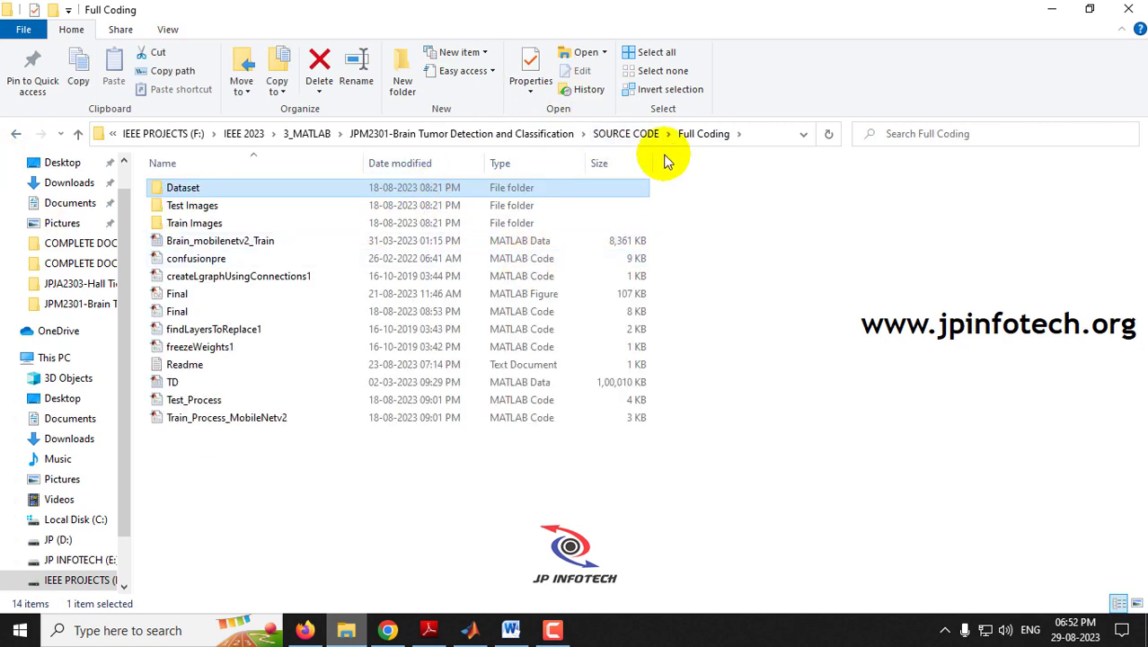
left_click(761, 133)
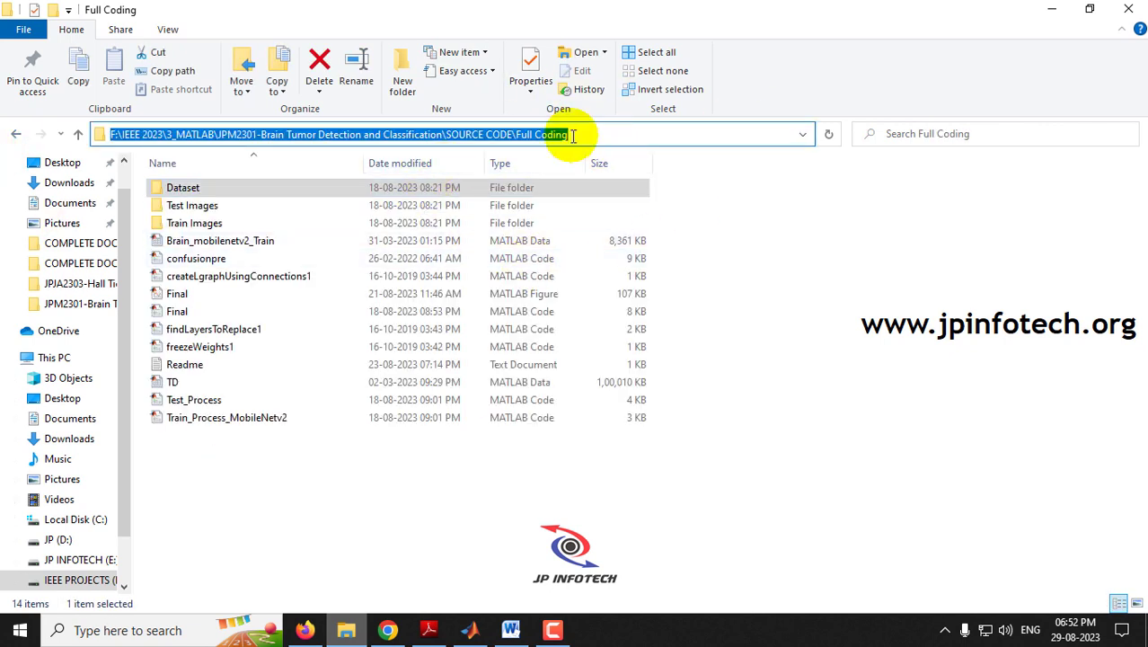
left_click(503, 239)
left_click(422, 134)
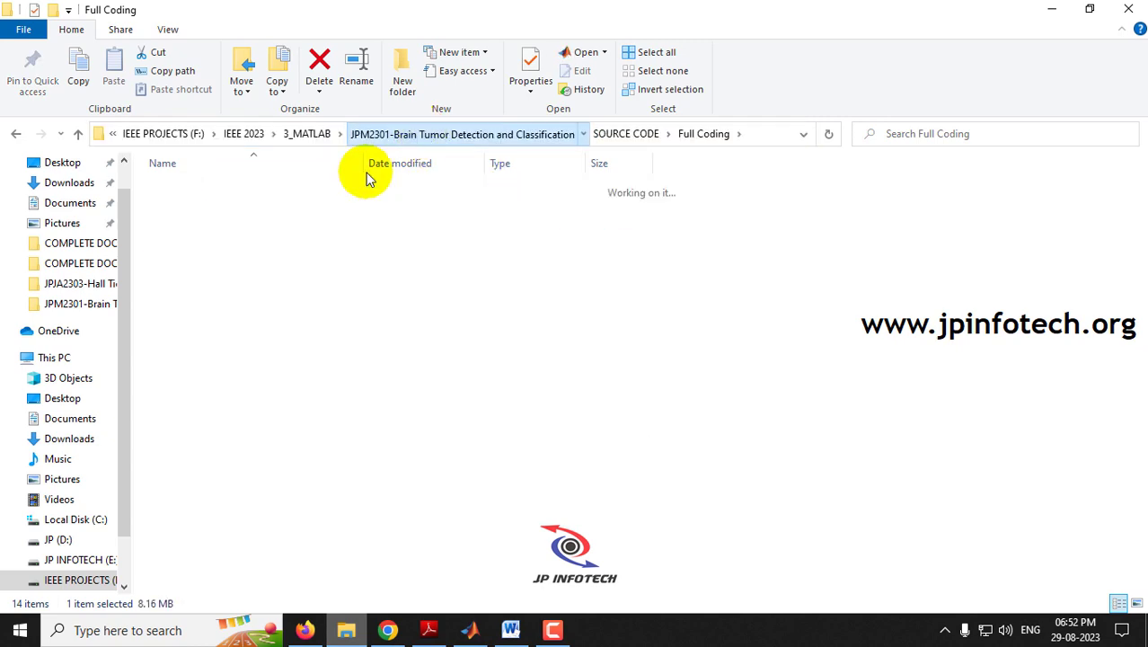
double_click(212, 203)
double_click(209, 191)
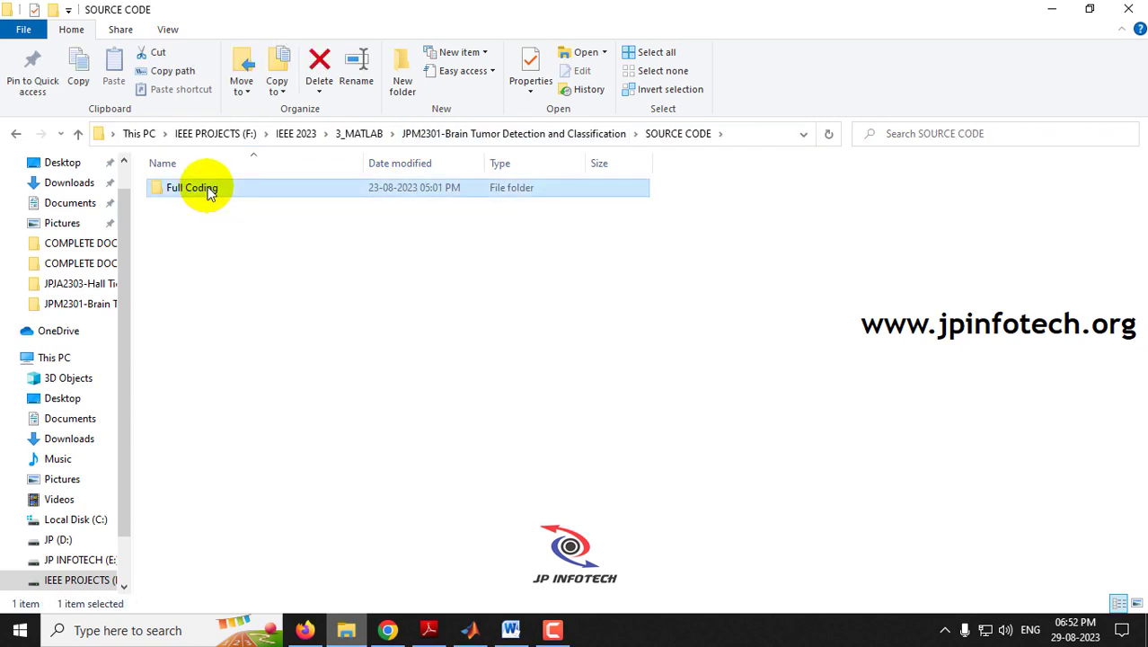
left_click(759, 133)
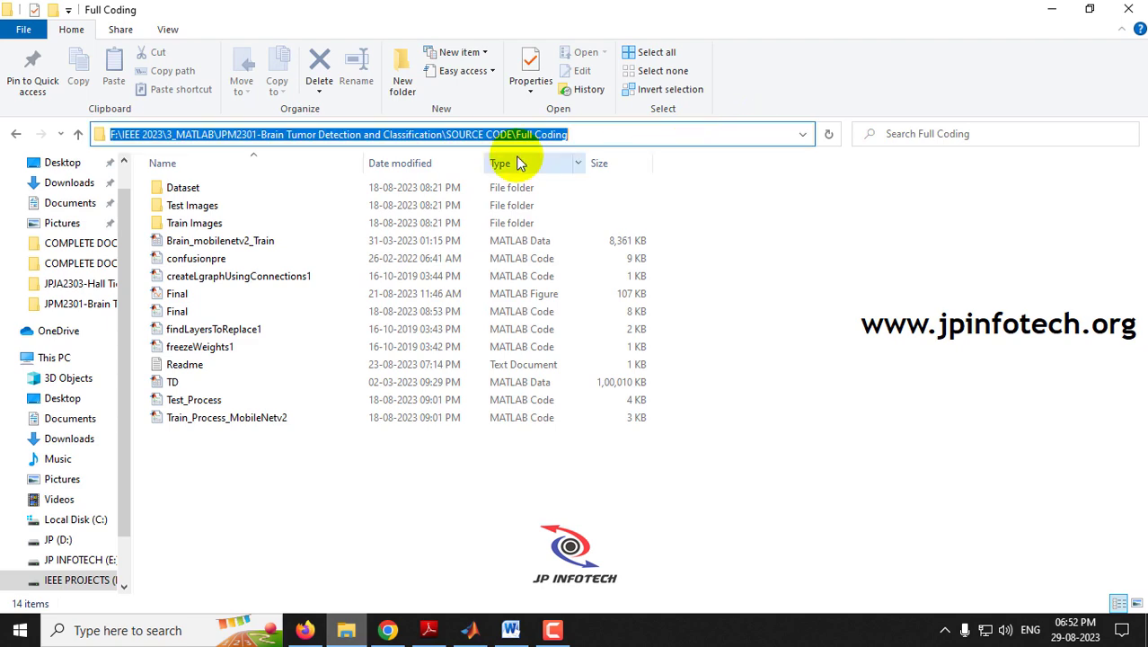
right_click(494, 136)
Copy the Full Coding path and make it MATLAB's current folder
left_click(552, 190)
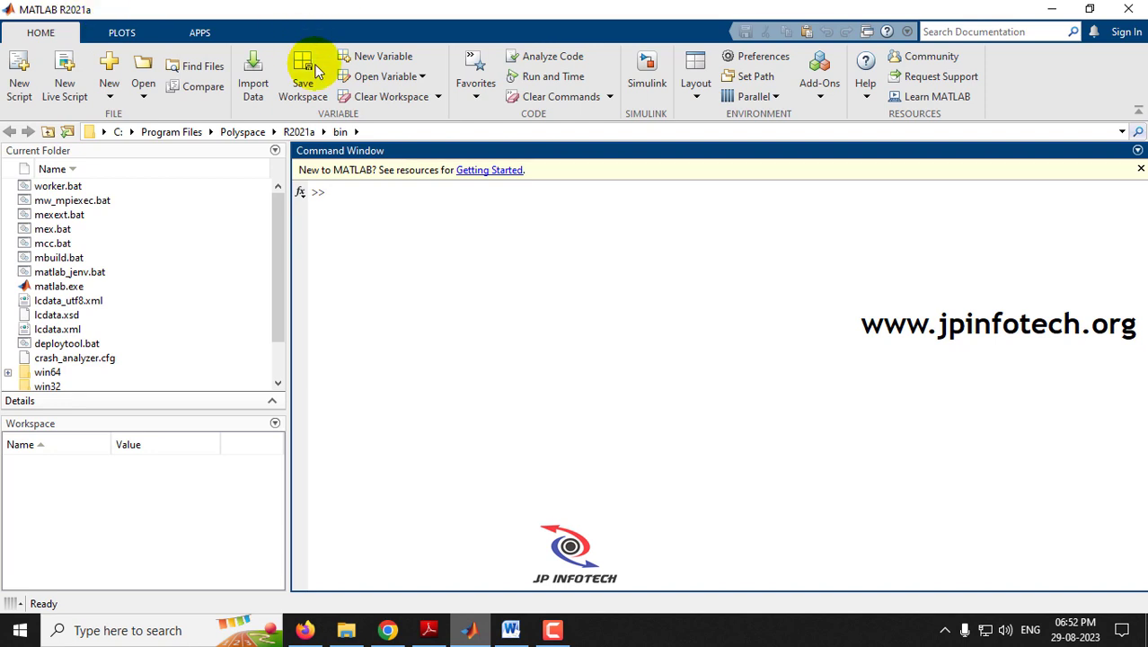
left_click(382, 132)
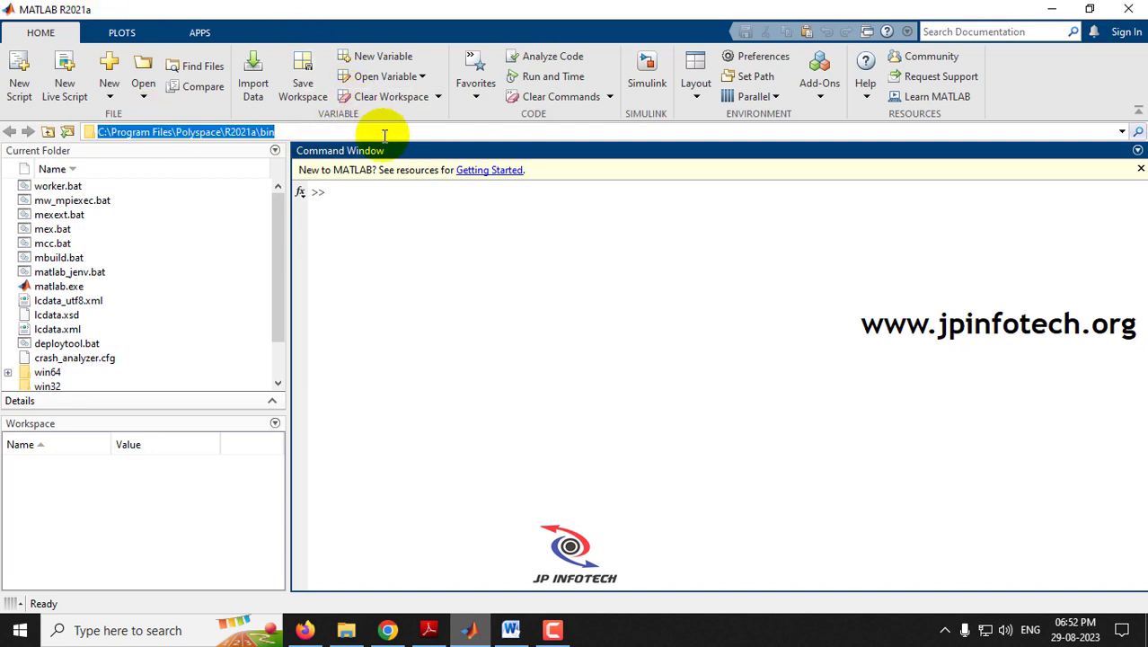
key("ctrl+v")
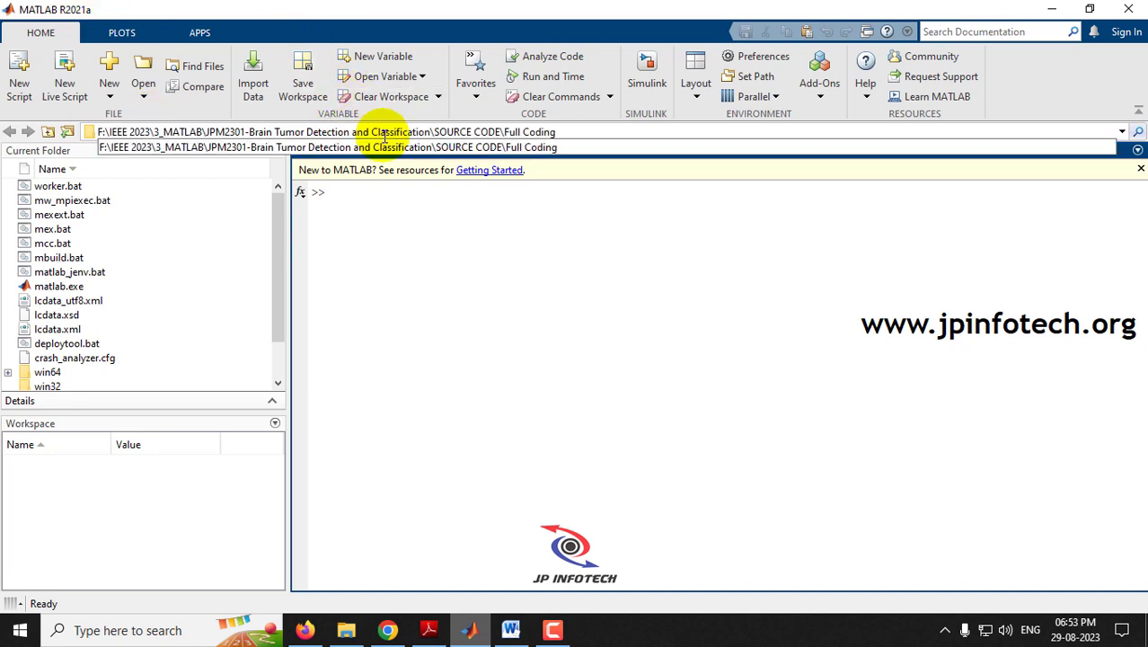
key("Return")
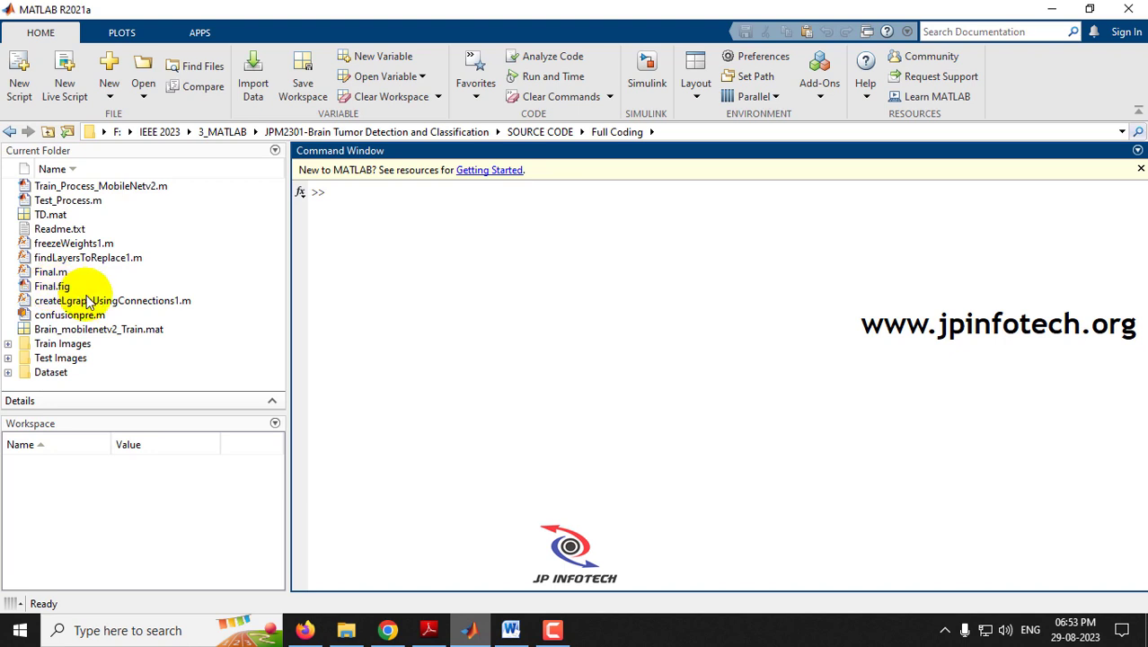
Run Final.m to launch the brain tumor GUI and open its test image picker
left_click(54, 273)
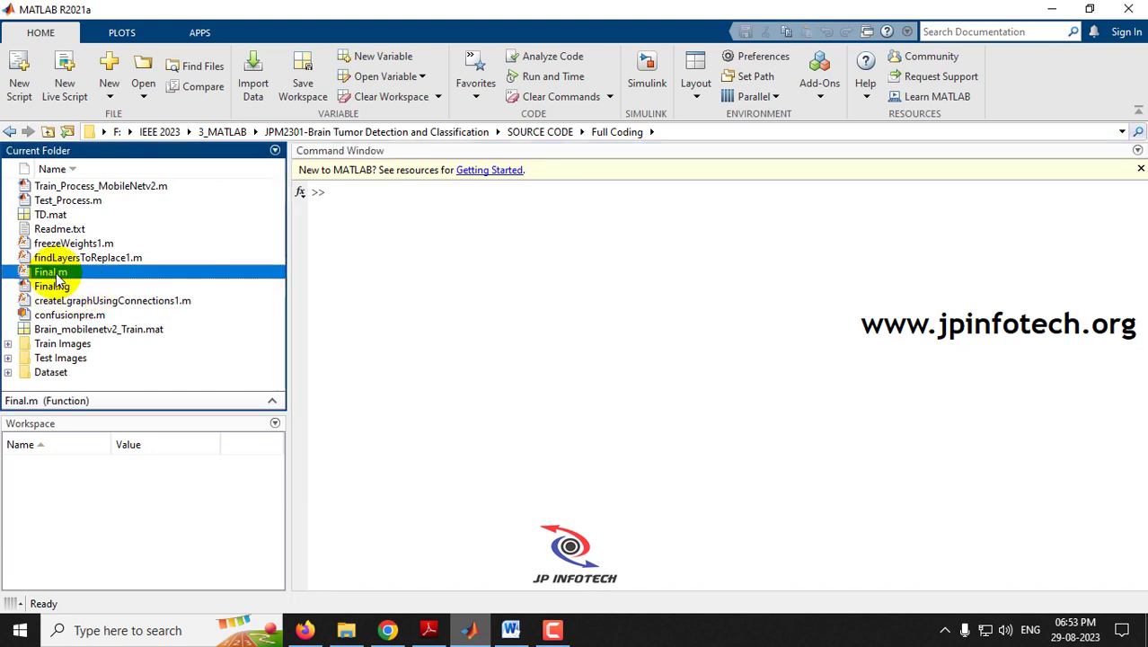
right_click(57, 281)
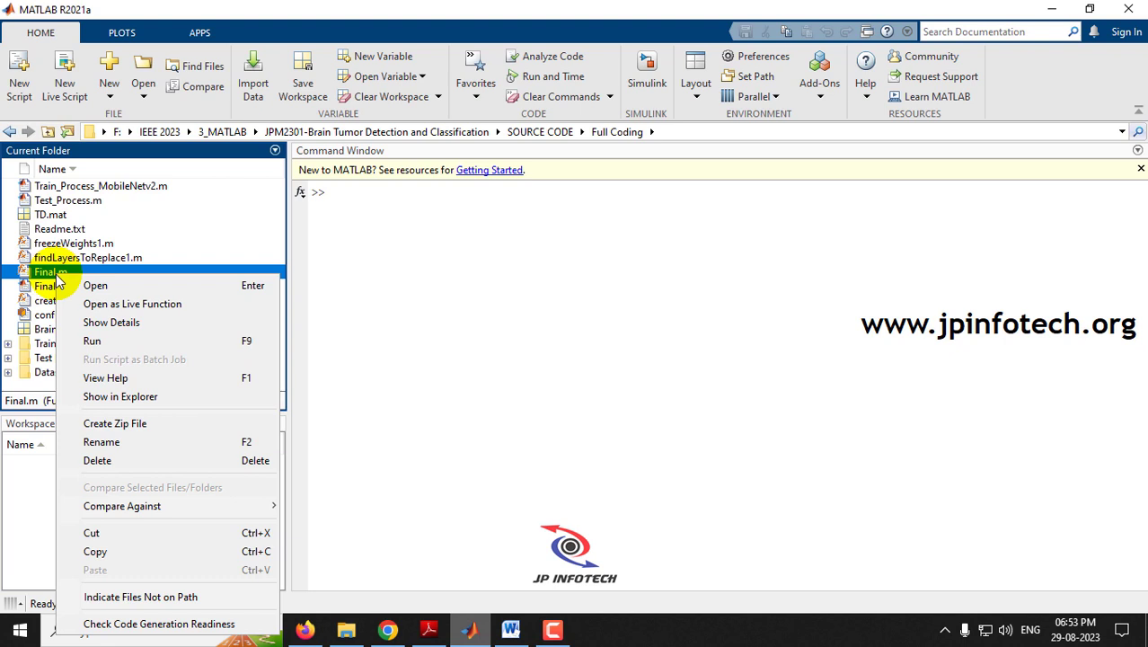
left_click(92, 341)
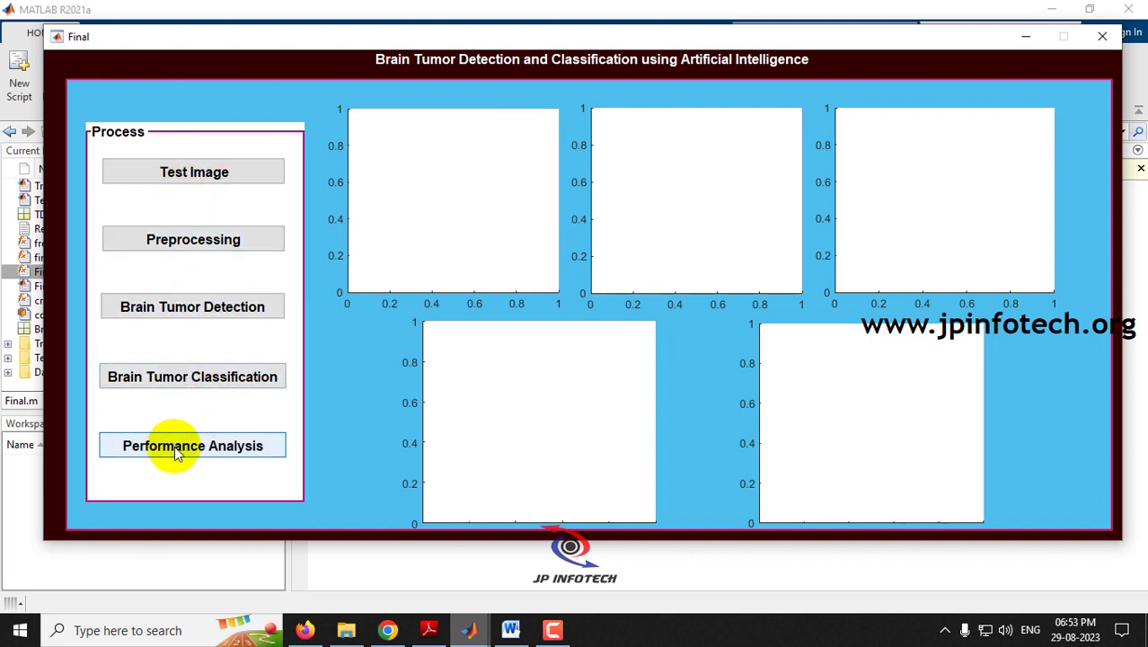
left_click(207, 179)
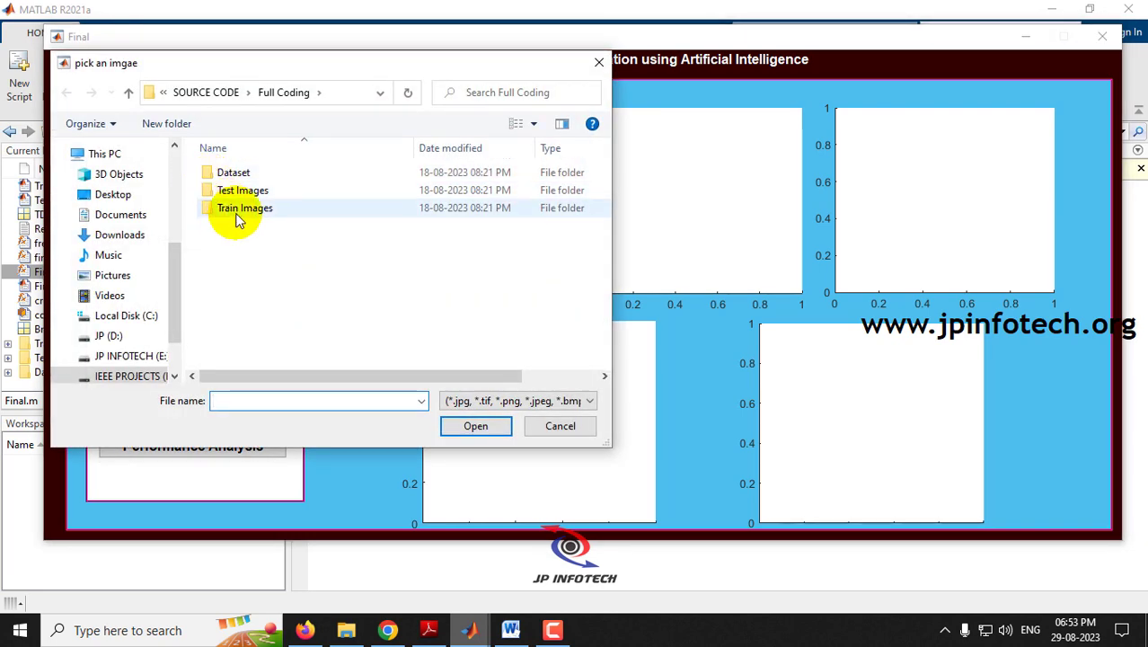
Look through the Test Images and Train Images folders, then load test image 2 into the GUI
double_click(259, 196)
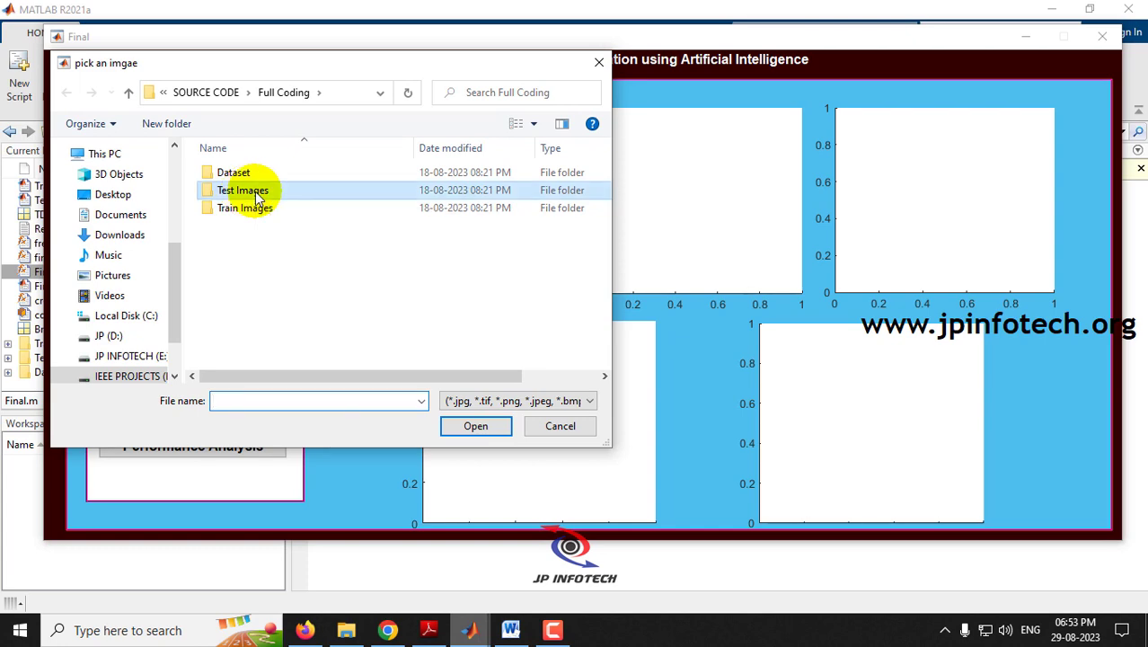
mouse_move(604, 189)
left_mouse_down()
mouse_move(610, 256)
mouse_move(595, 180)
left_mouse_up()
left_click(202, 92)
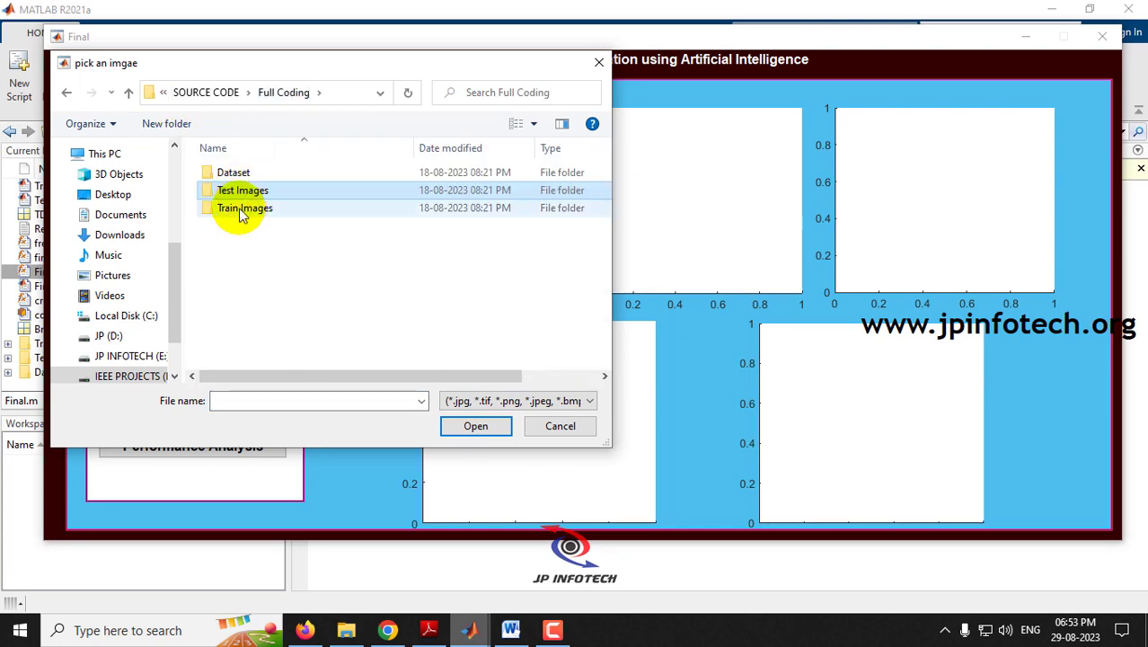
double_click(243, 212)
left_click_drag(608, 183, 536, 192)
left_click(202, 92)
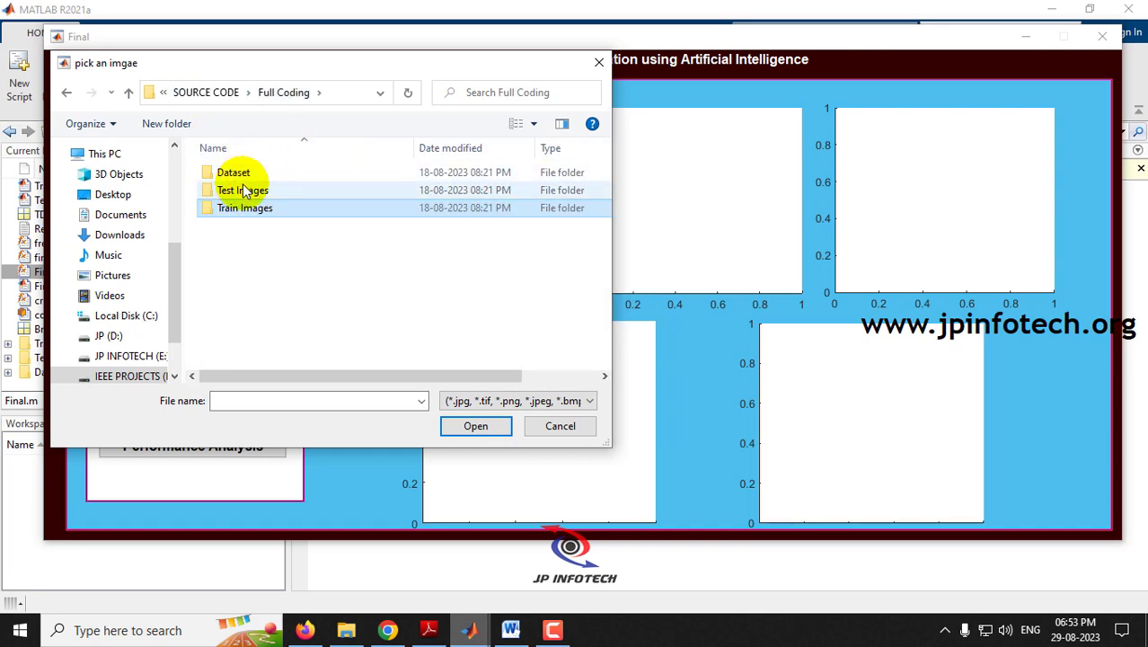
double_click(241, 190)
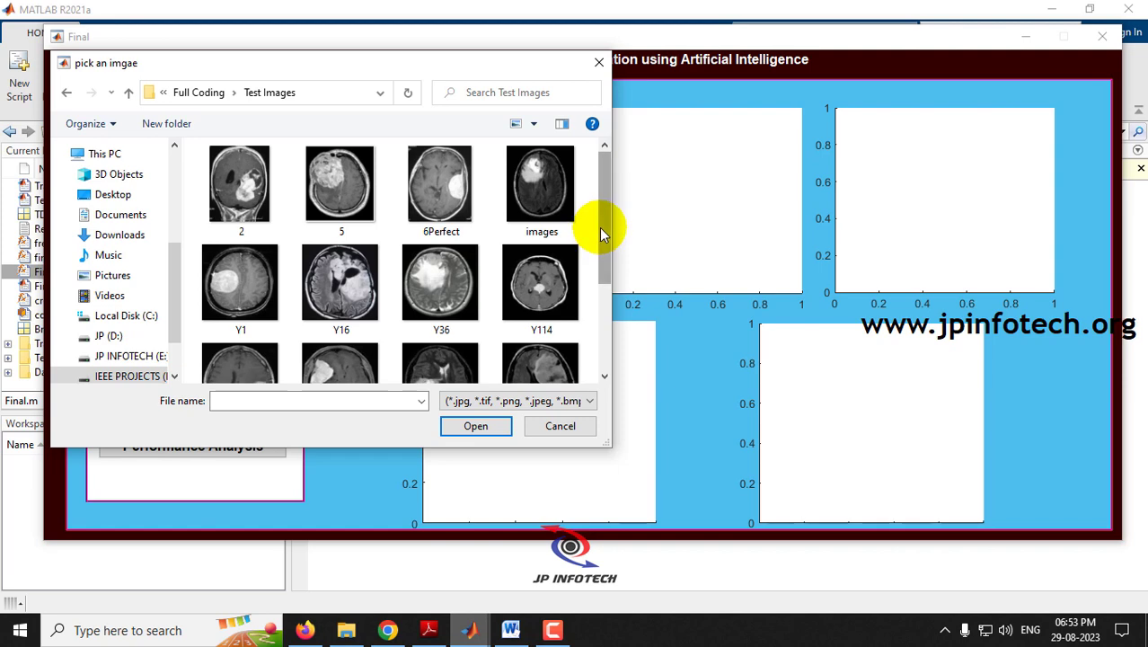
double_click(243, 199)
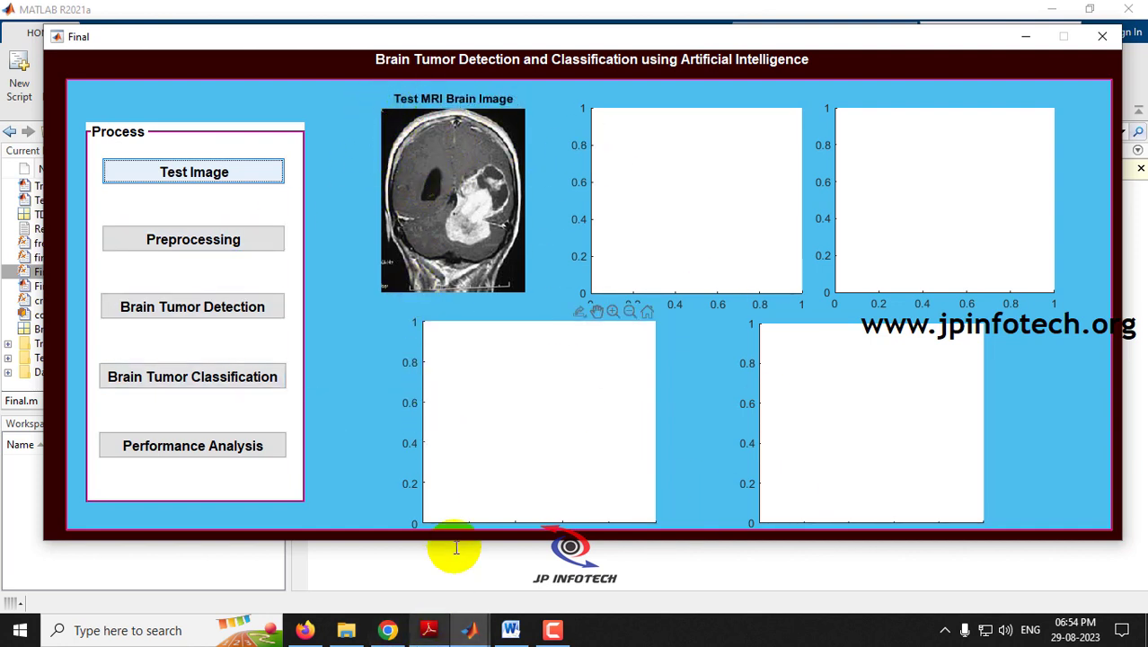
Run Preprocessing to show the resized and AHE contrast-enhanced MRI images
left_click(205, 249)
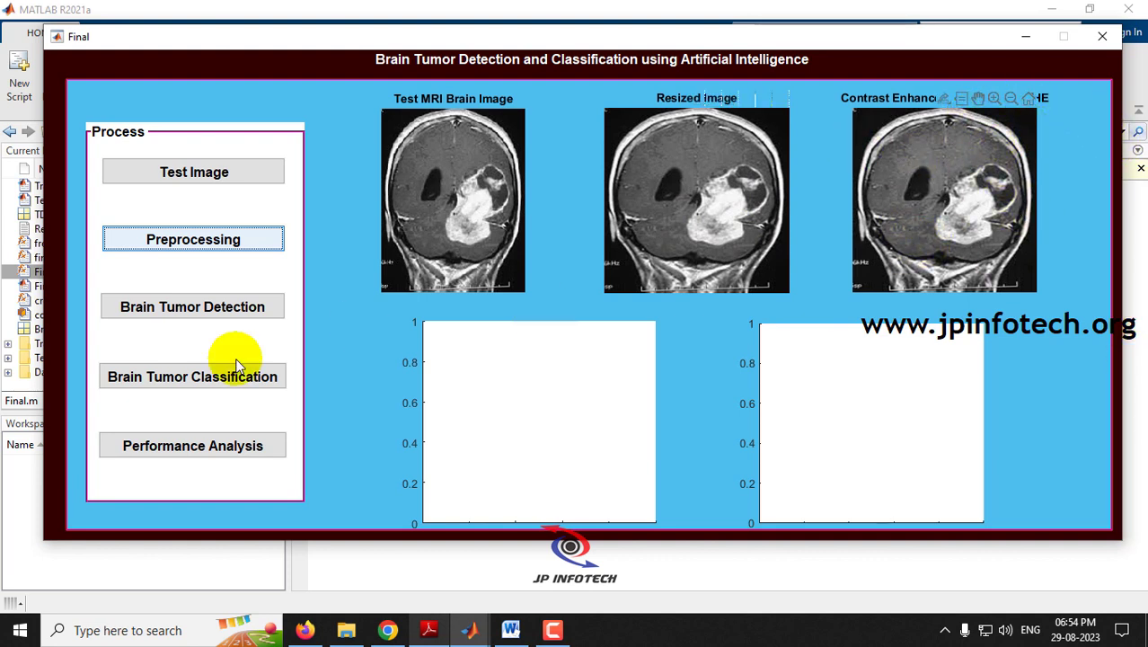
Run Brain Tumor Detection and dismiss the trained network loaded message to see the YOLOv2 box
left_click(201, 313)
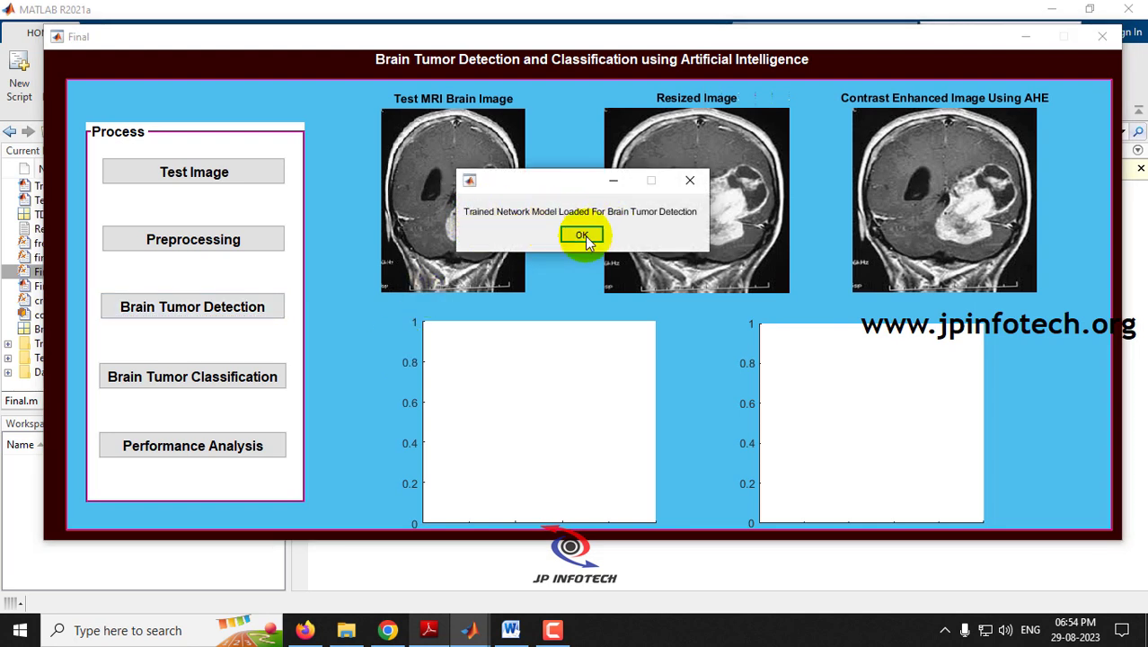
left_click(583, 235)
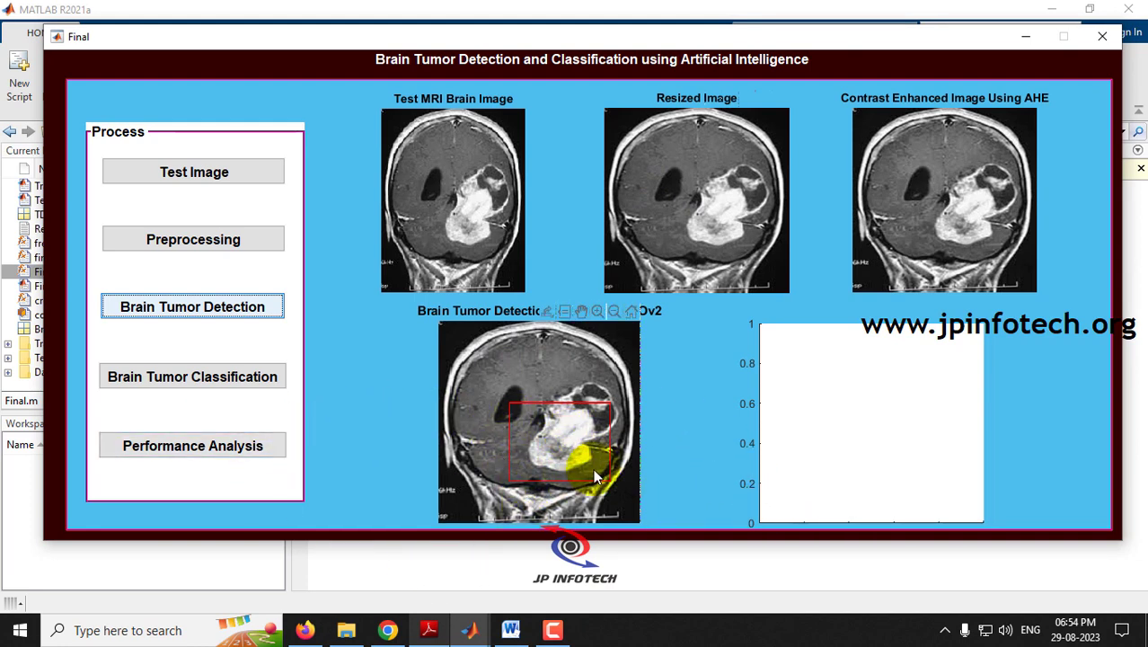
Run Brain Tumor Classification and dismiss the classification model loaded message
left_click(220, 385)
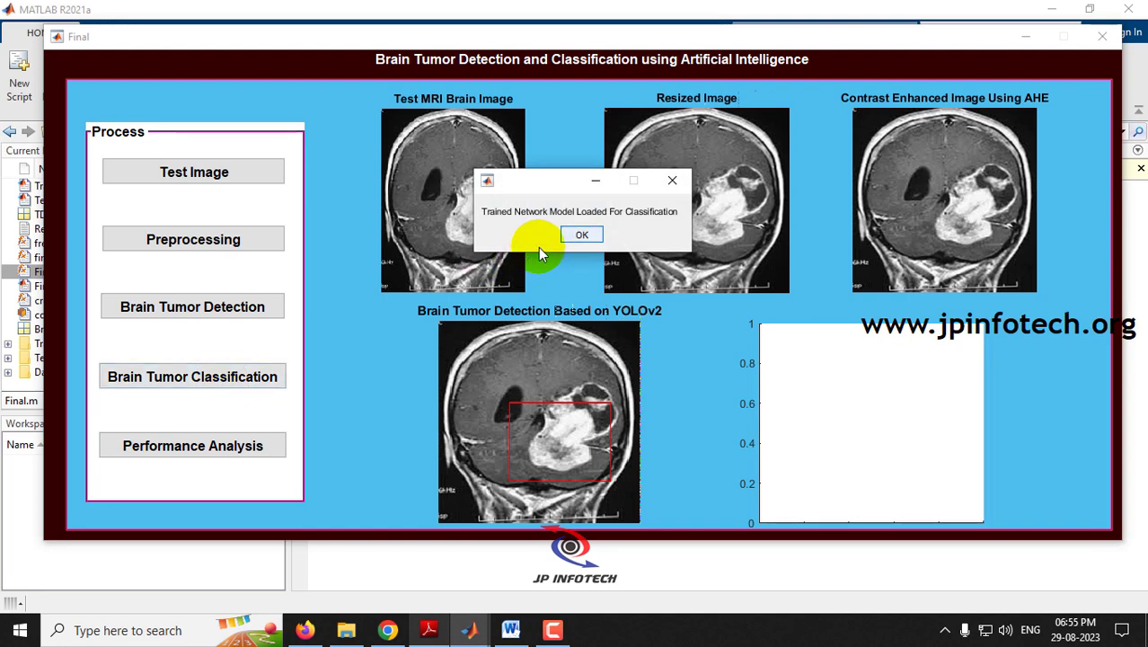
left_click(584, 237)
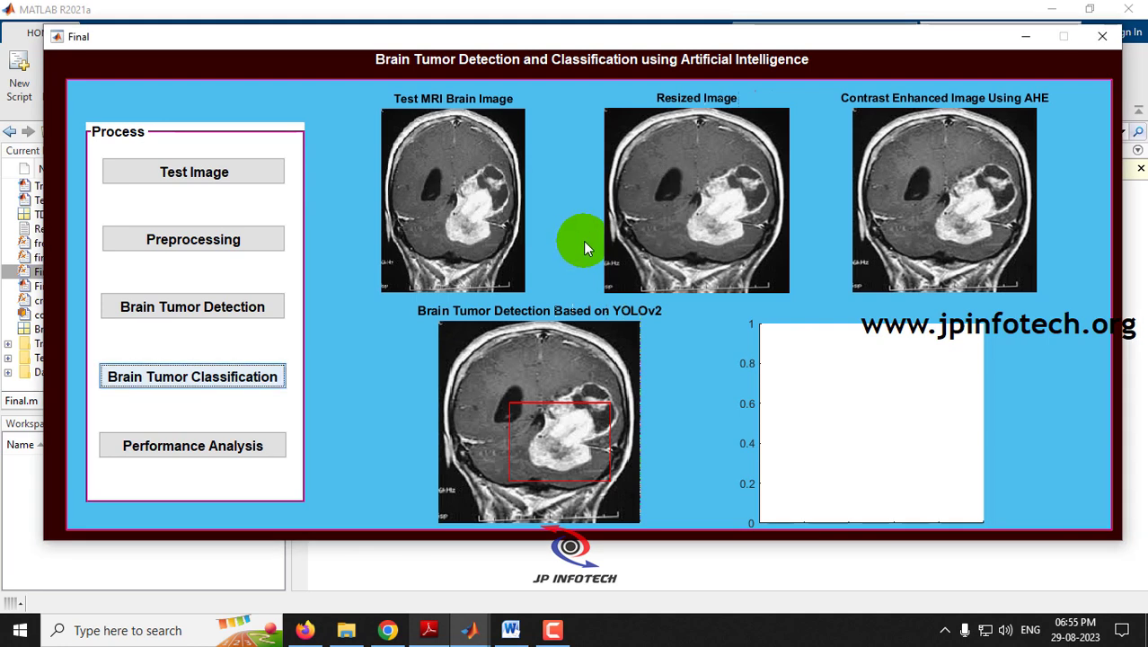